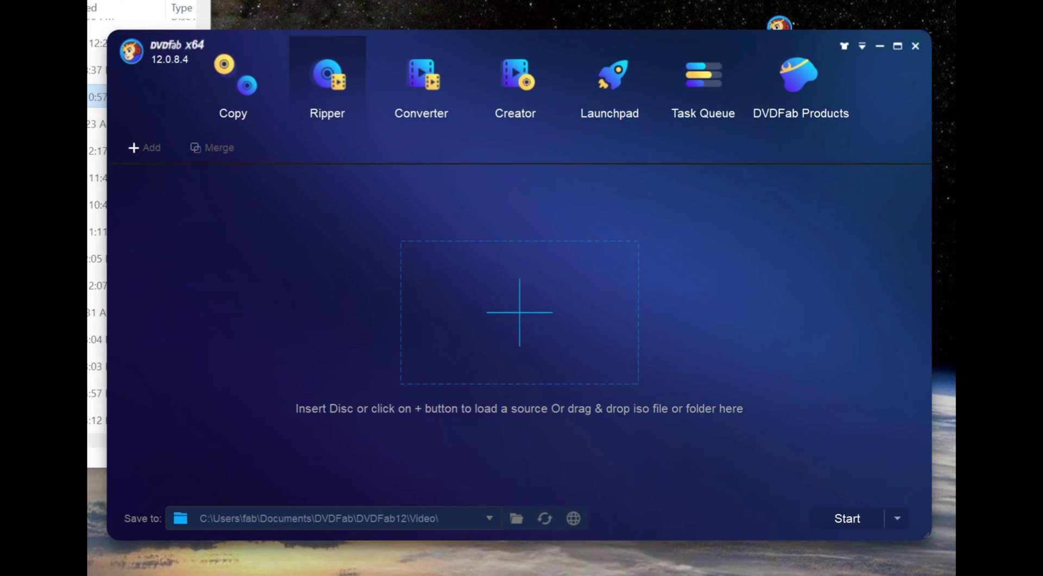
Drag the FREEDOMLAND DVD onto the Ripper's drop zone to load its main title
drag(150, 96, 512, 309)
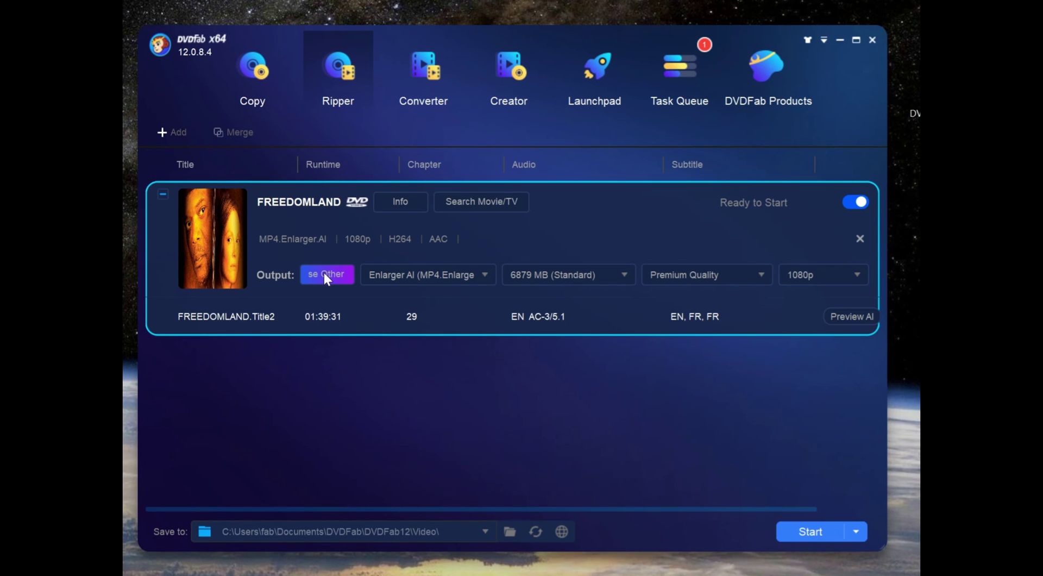
Review the disc's other titles and the Title2 audio track options
click(324, 273)
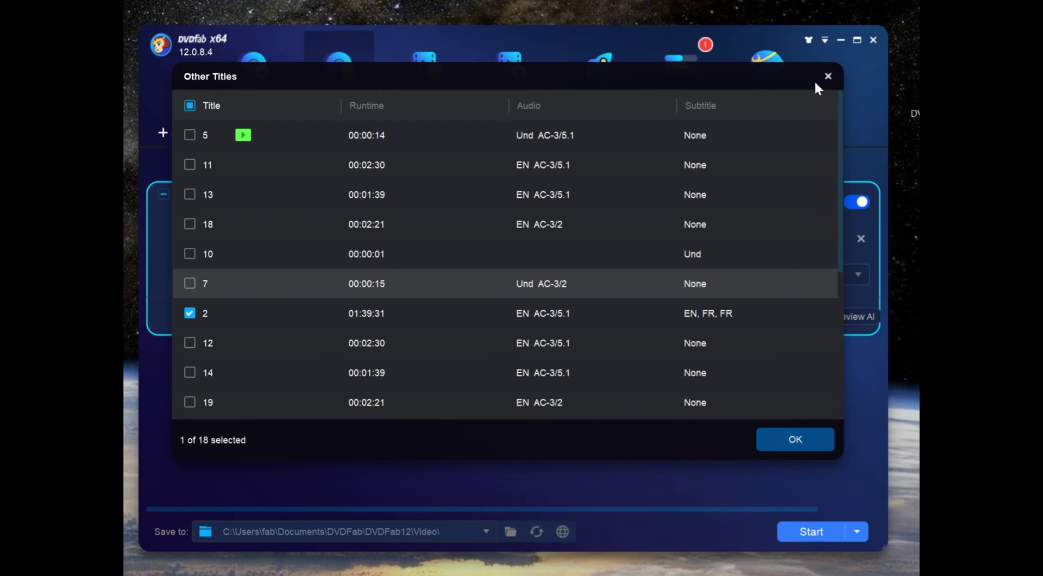
click(826, 76)
click(566, 314)
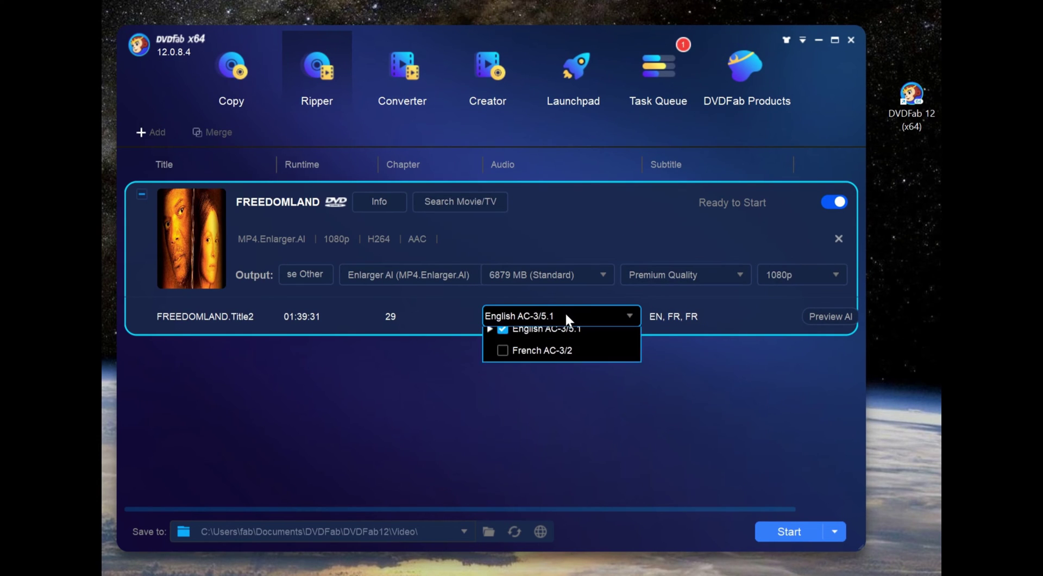
click(560, 351)
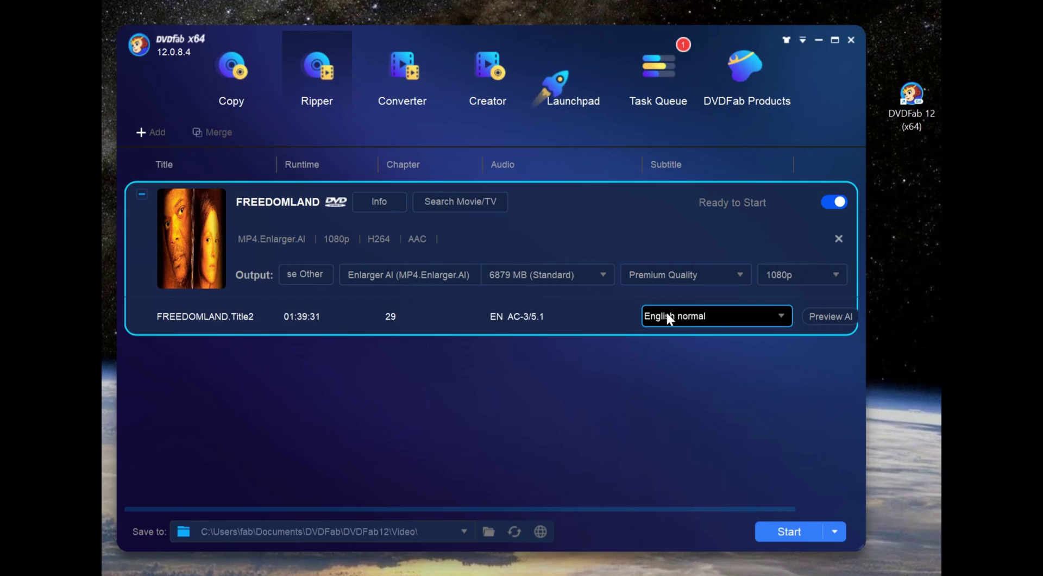
Keep only the English normal subtitle, dismissing the external subtitle file prompt
click(667, 318)
click(718, 346)
click(711, 320)
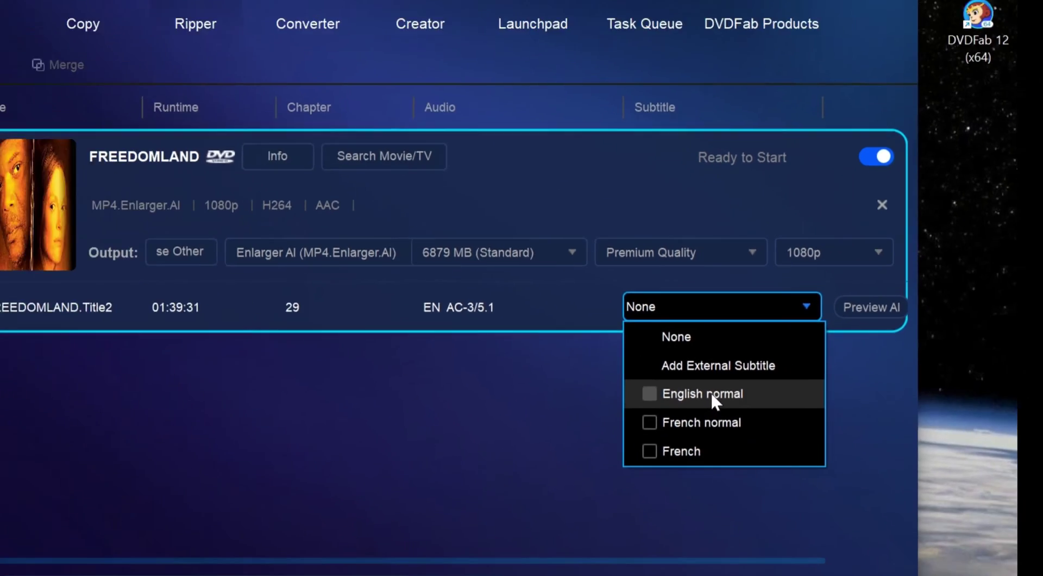
click(706, 394)
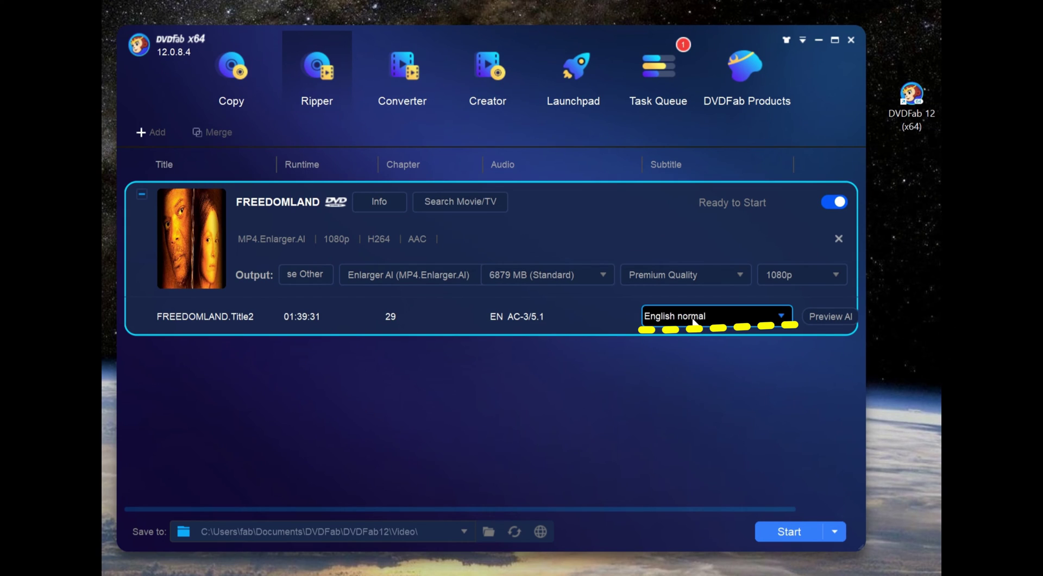
click(584, 28)
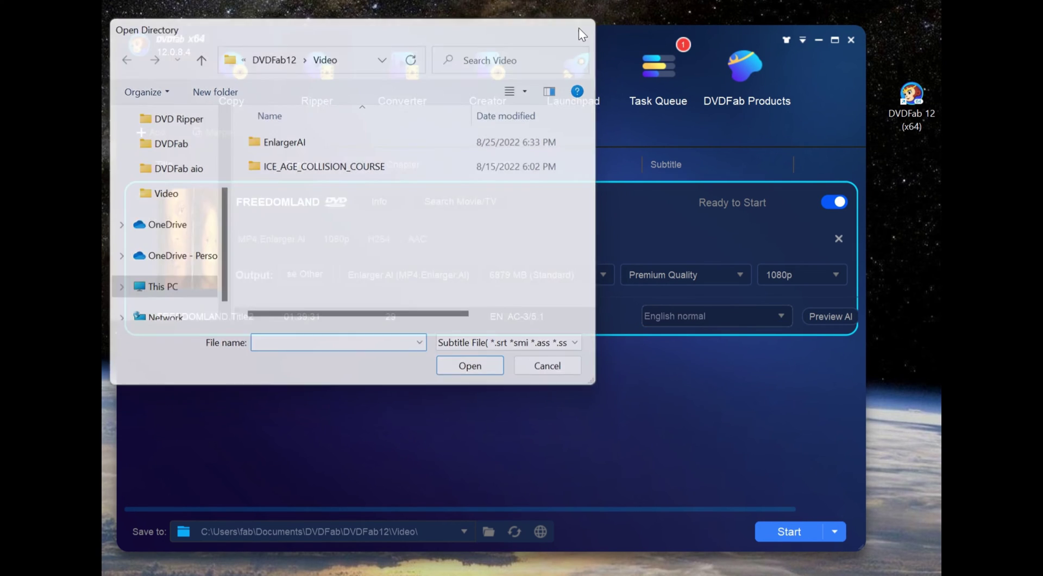
click(707, 316)
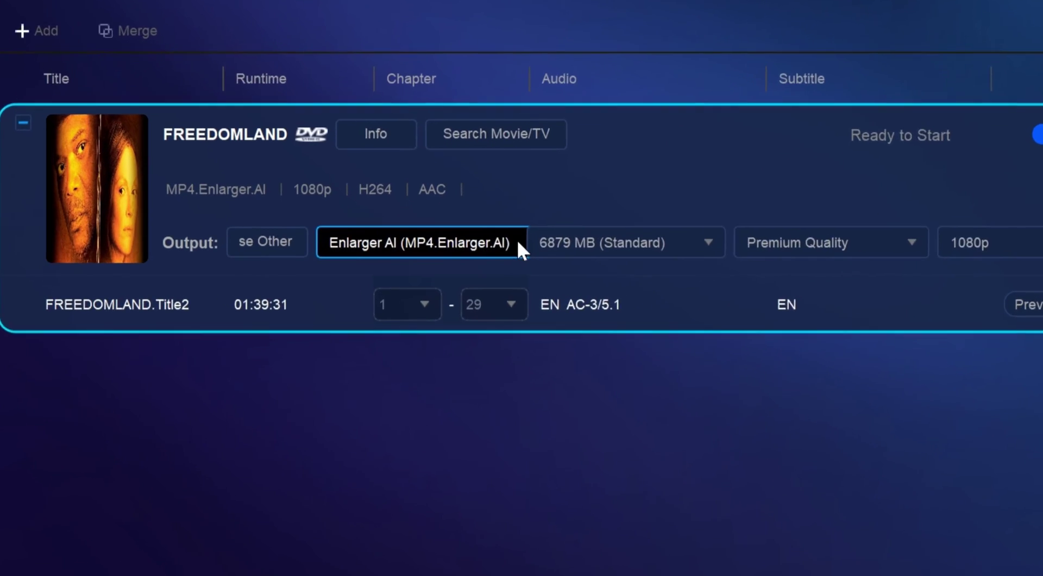
Browse the Video and Web Optimized (YouTube MP4) formats in the full profile chooser
click(475, 276)
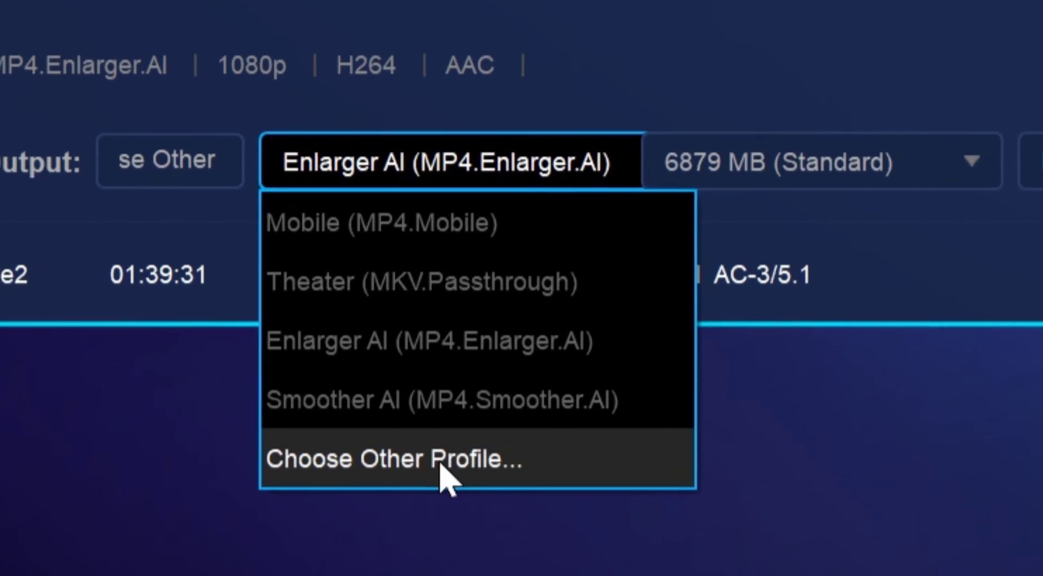
click(513, 457)
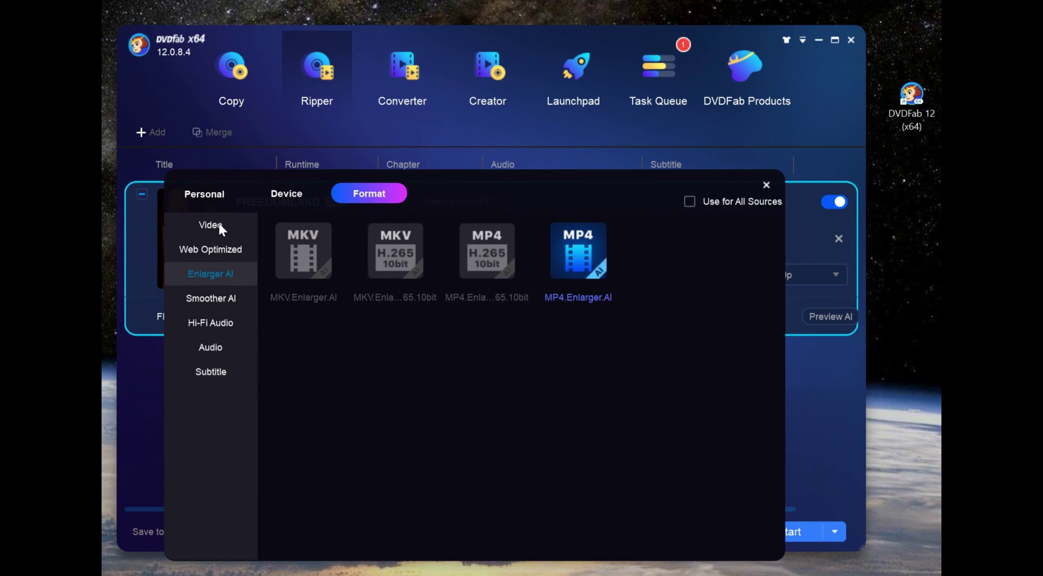
click(217, 221)
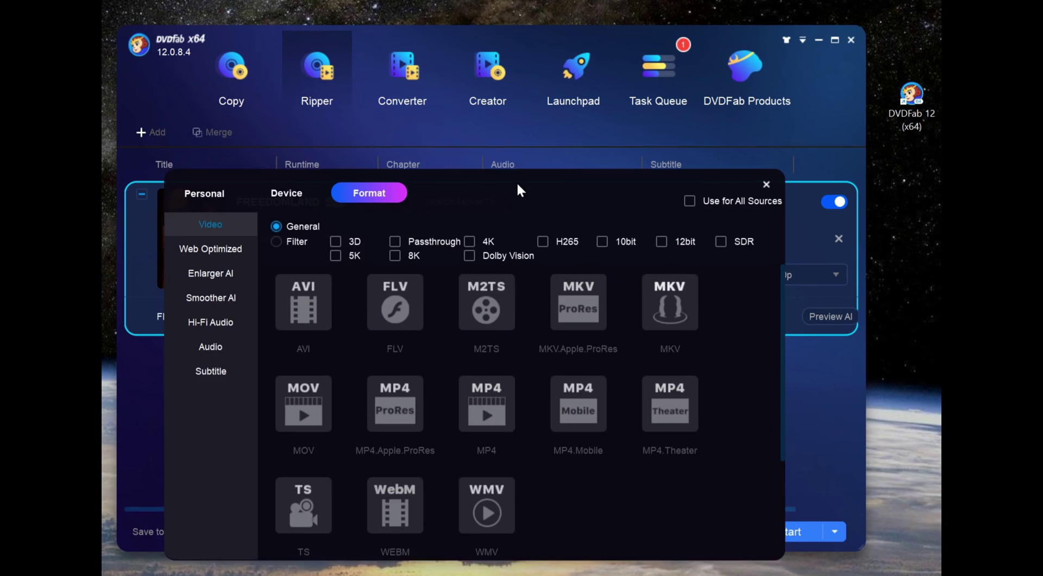
scroll(599, 461, down, 2)
scroll(599, 461, up, 2)
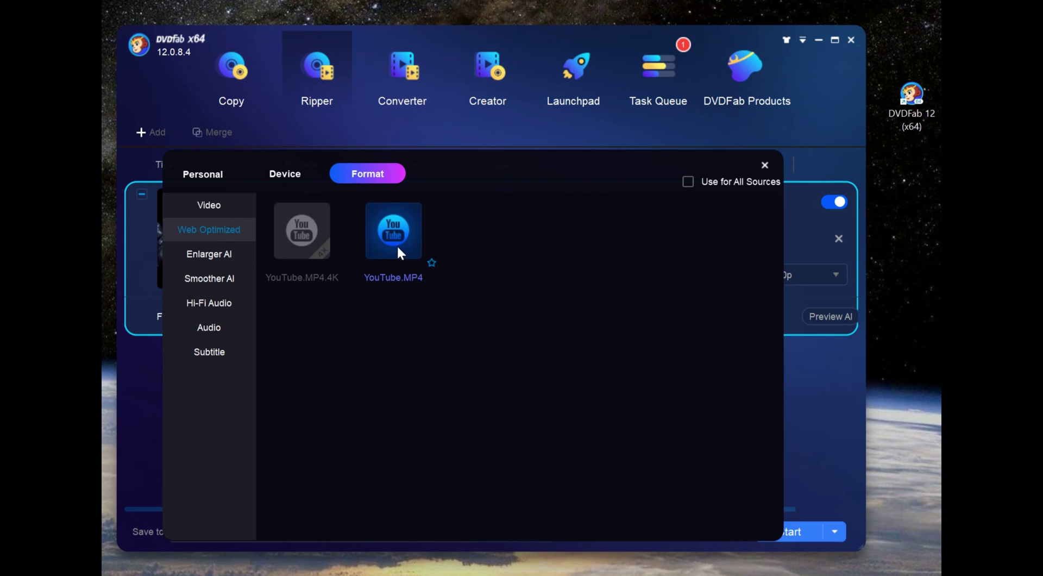
click(214, 205)
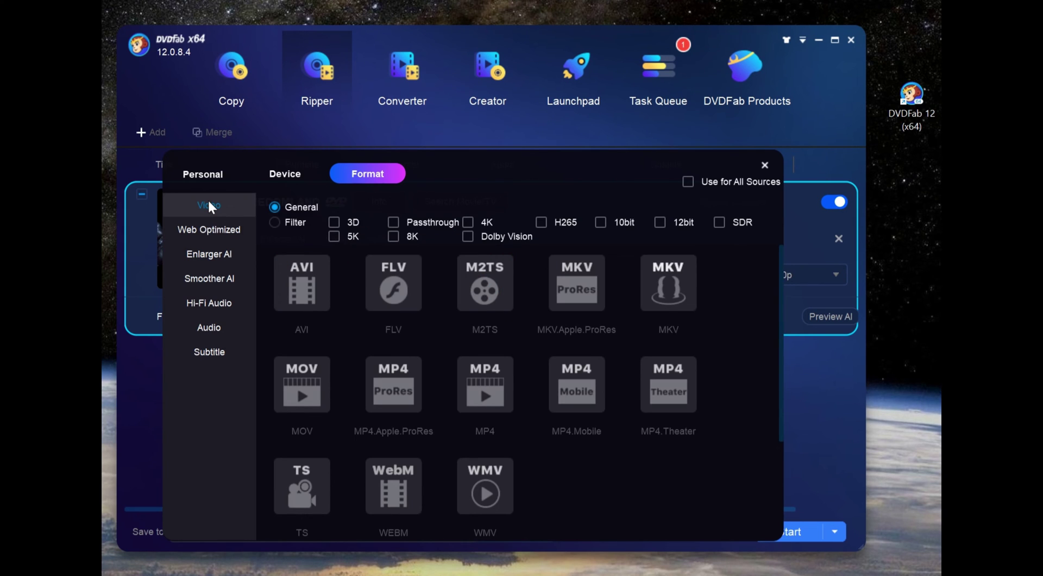
click(208, 229)
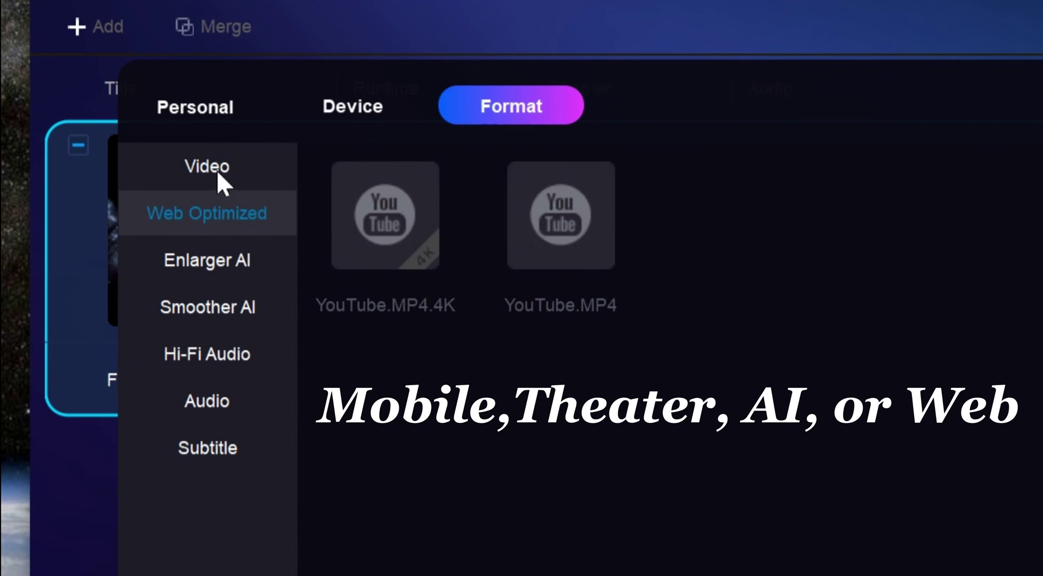
Browse Device profiles for Amazon, Apple, Barnes&Noble, Google and HuaWei, ending on Kindle Fire
click(216, 170)
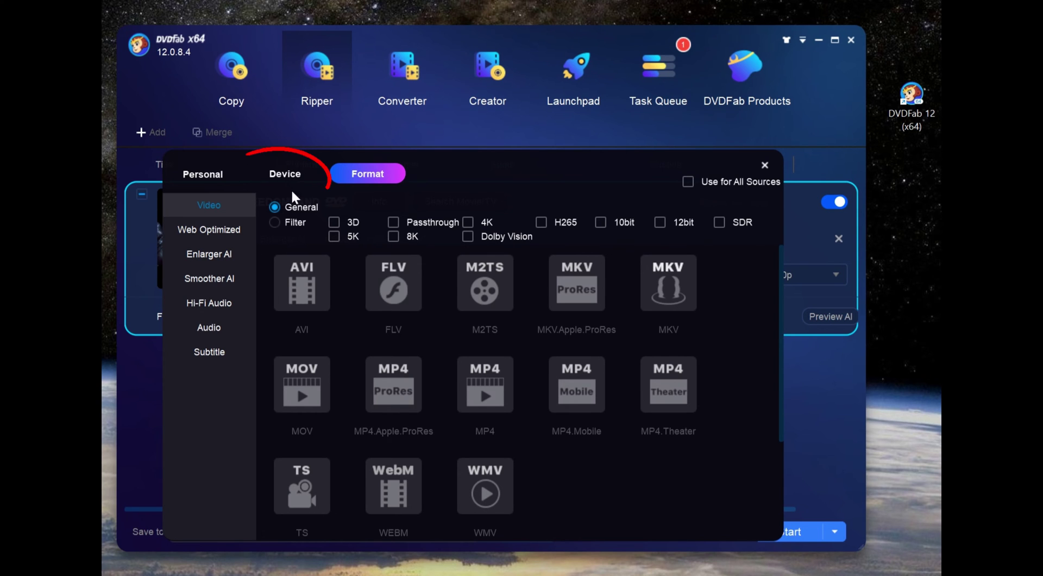
click(280, 172)
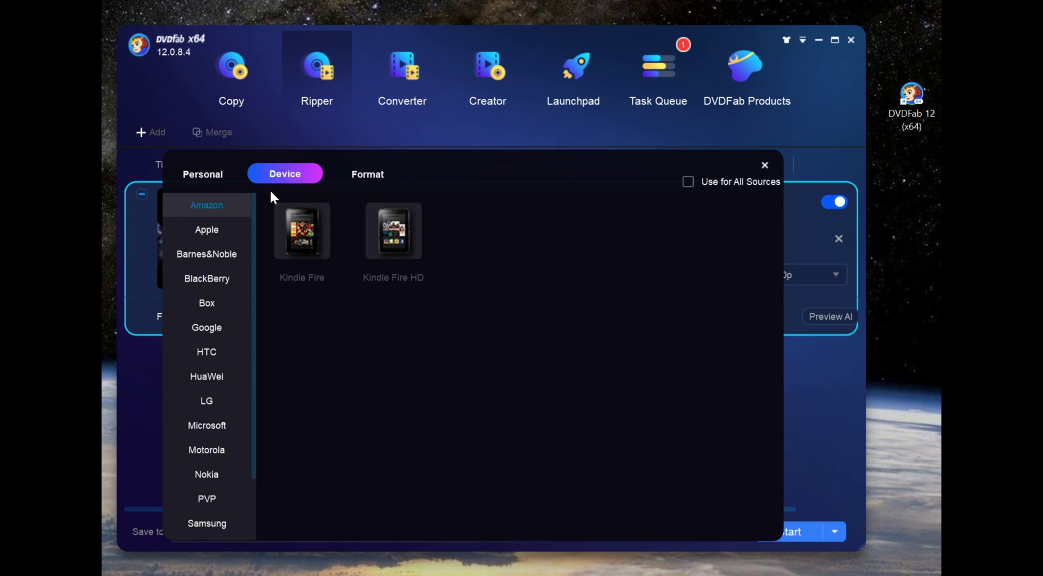
click(227, 238)
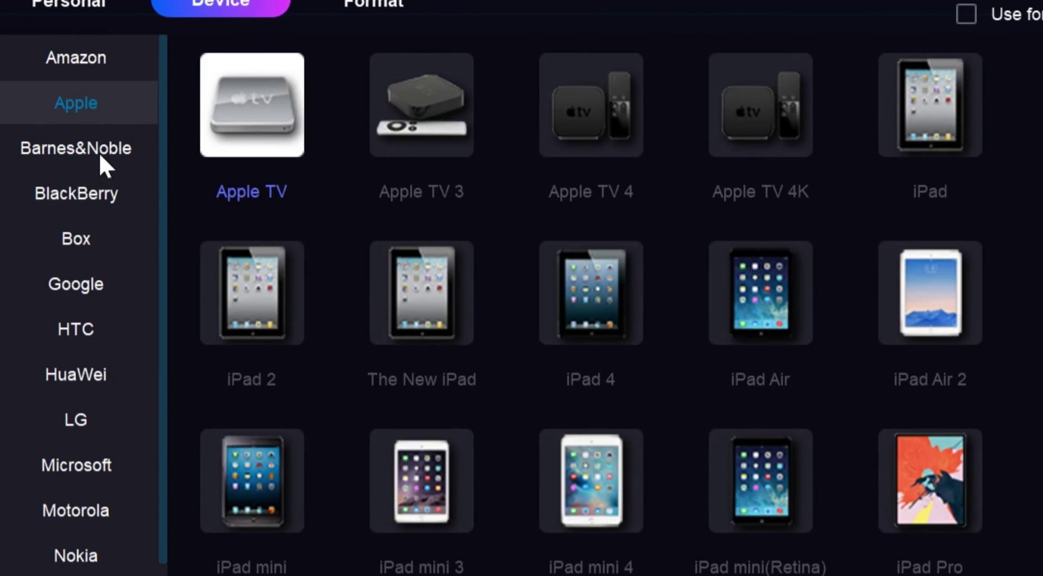
click(100, 155)
click(91, 272)
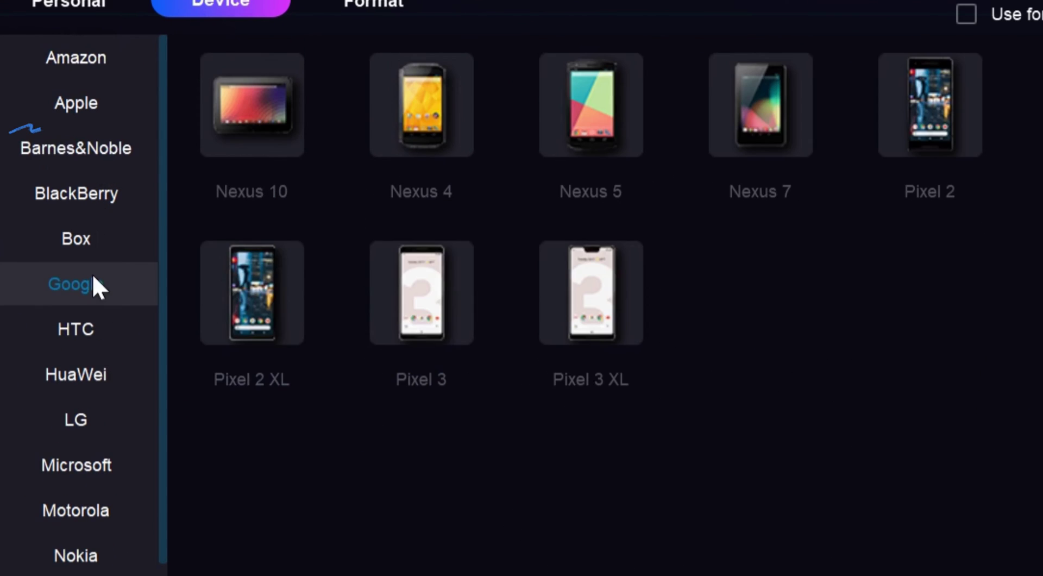
click(75, 371)
scroll(375, 402, down, 3)
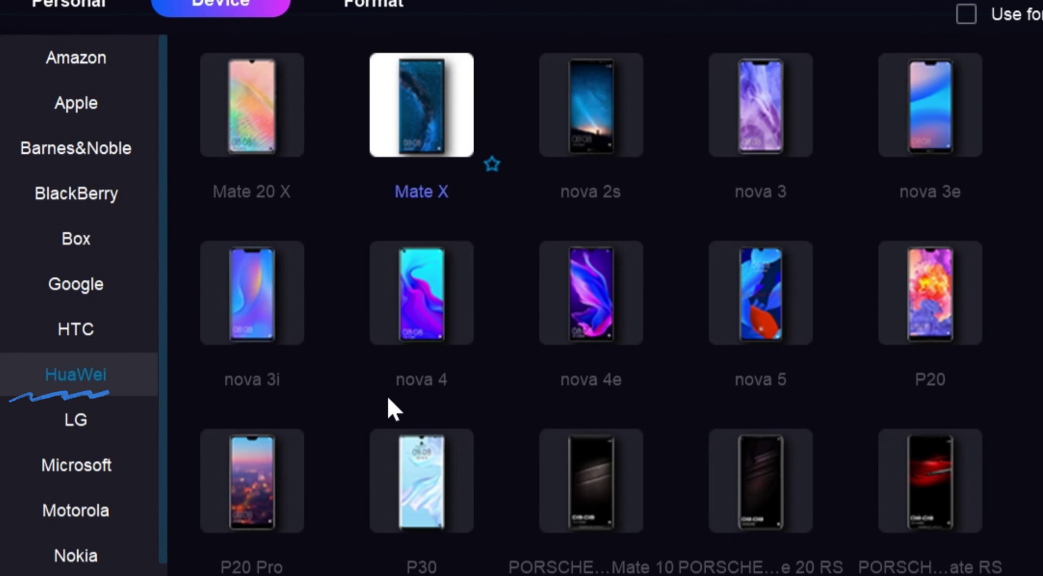
scroll(386, 408, up, 3)
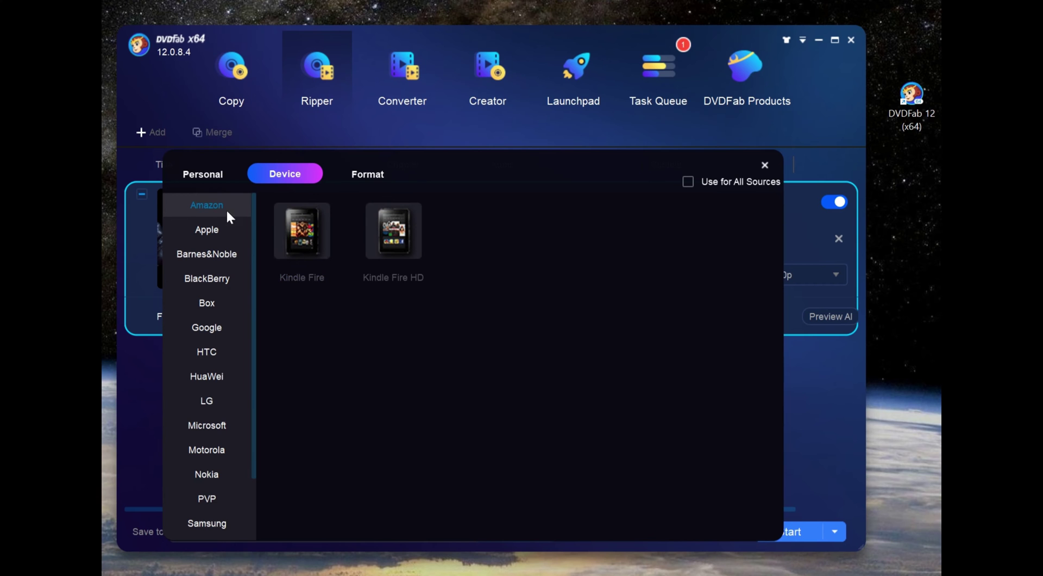
click(220, 230)
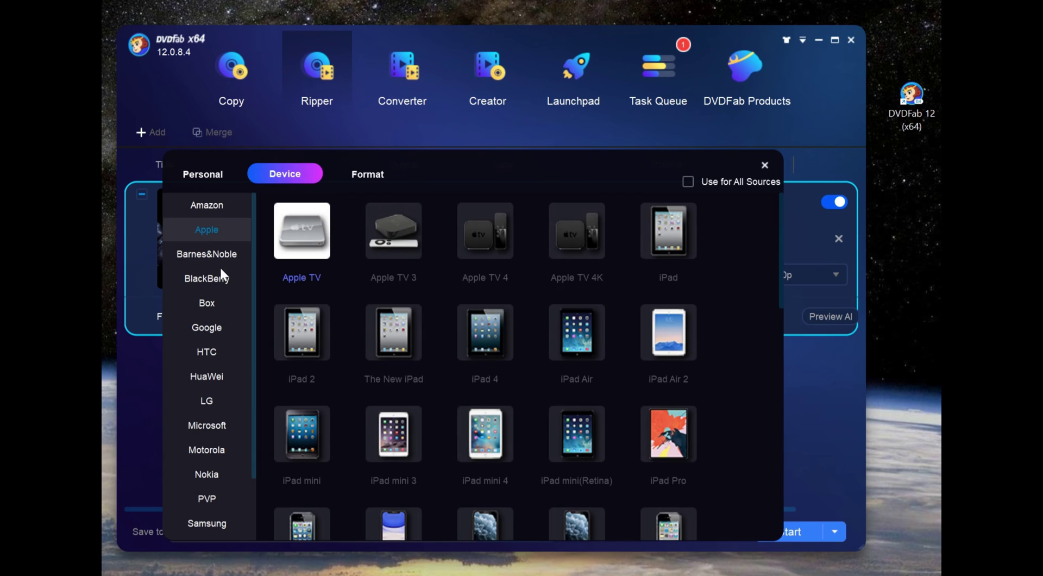
click(219, 256)
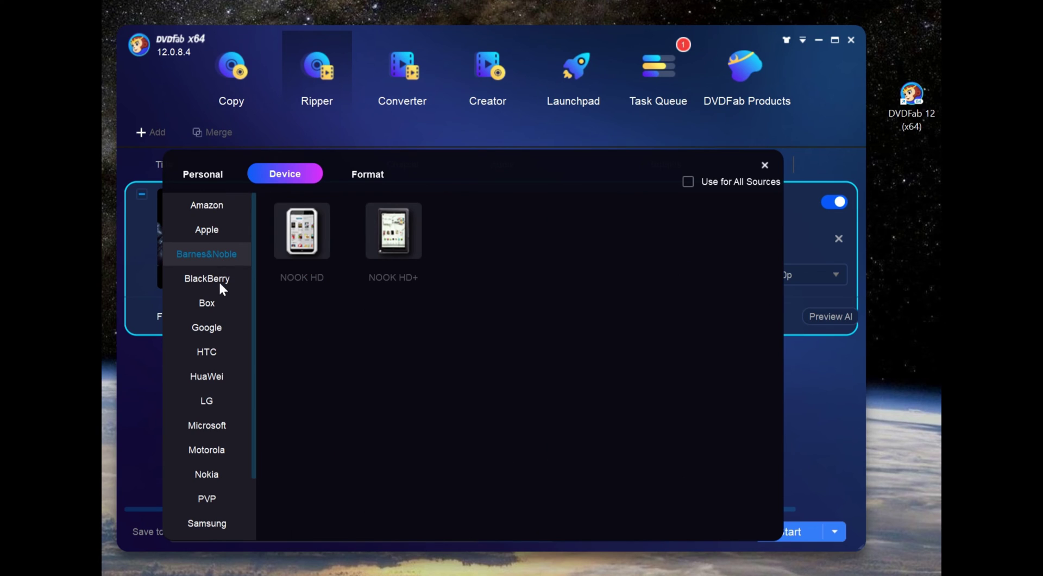
click(216, 325)
Select the MP4.Enlarger.AI profile from the Enlarger AI formats after glancing at Smoother AI
click(483, 275)
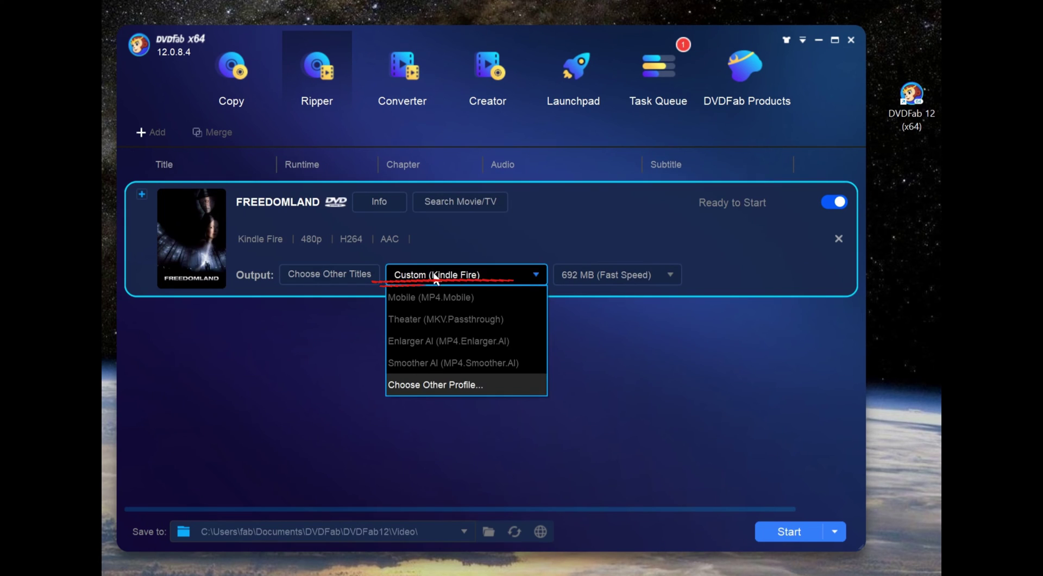
click(436, 385)
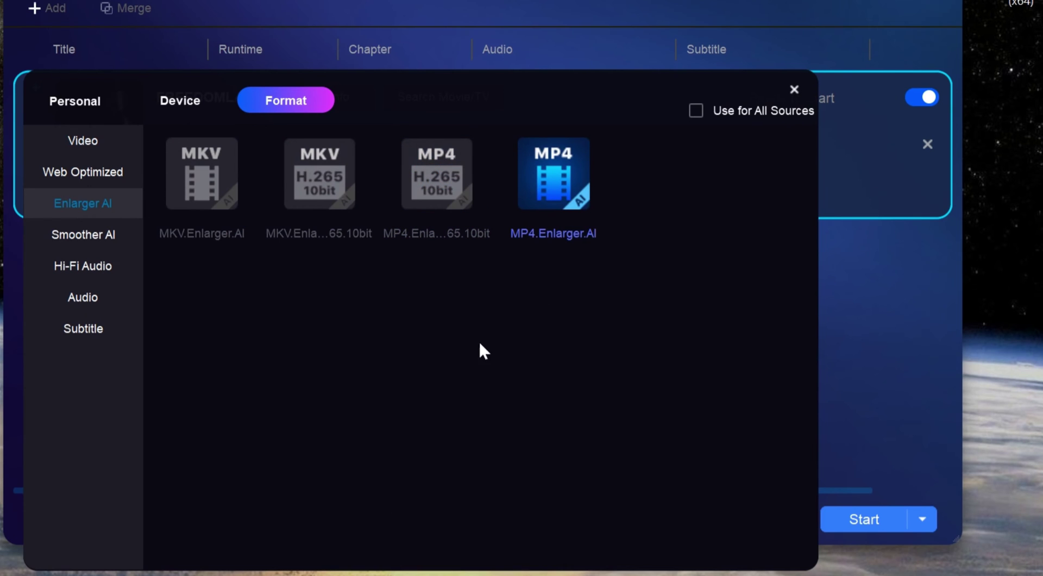
click(106, 234)
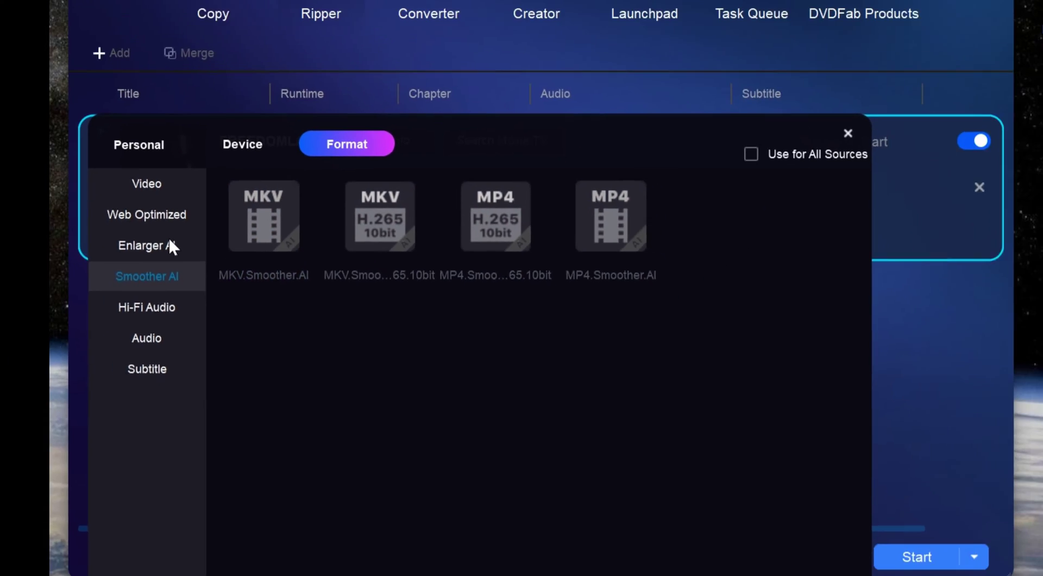
click(196, 278)
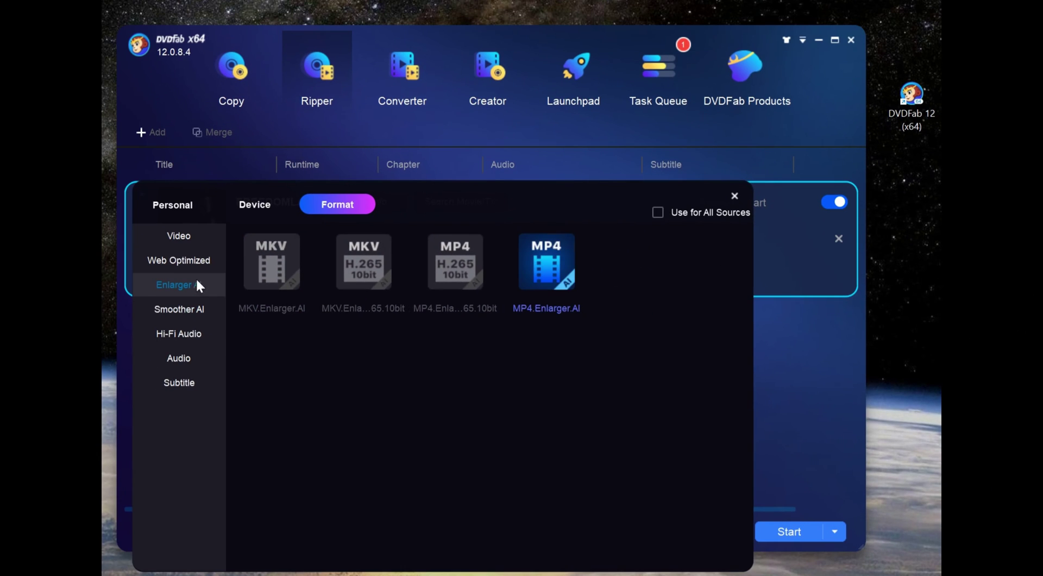
click(560, 261)
Keep Premium Quality and 1080p, set output size to 13472 MB, keep 47.95 fps
click(692, 271)
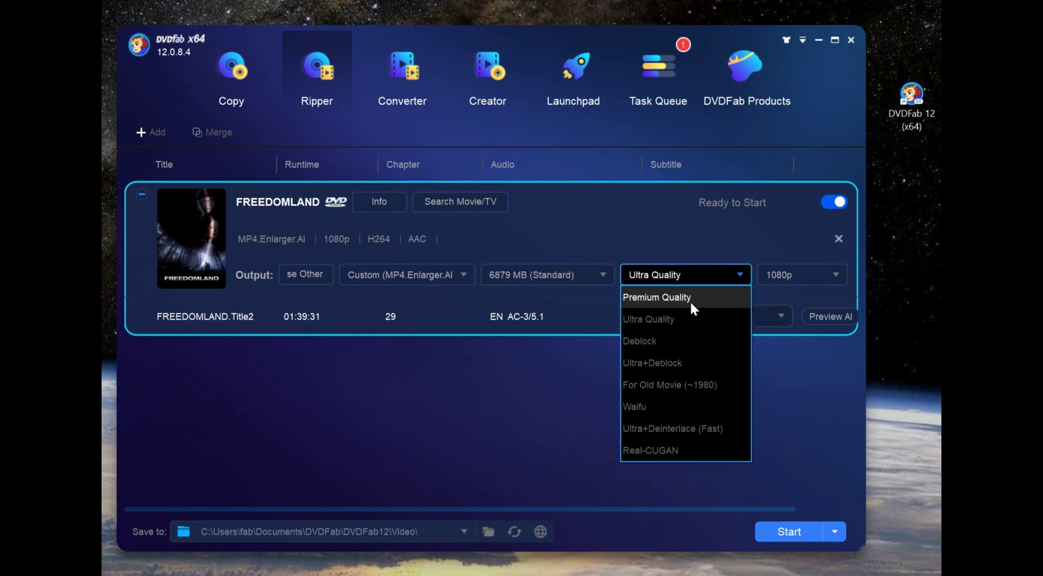
click(691, 299)
click(776, 282)
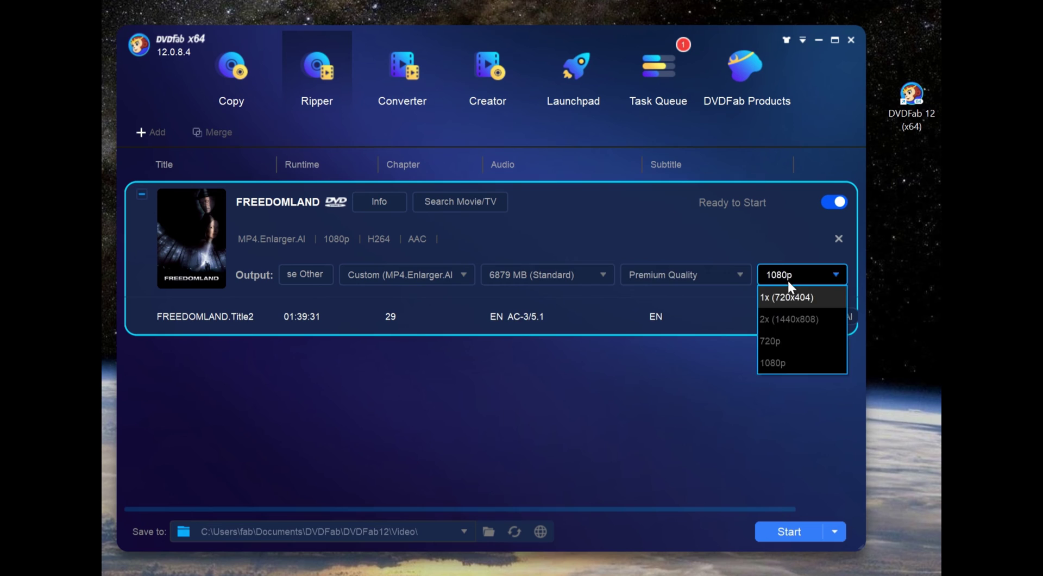
click(787, 279)
click(593, 277)
click(581, 341)
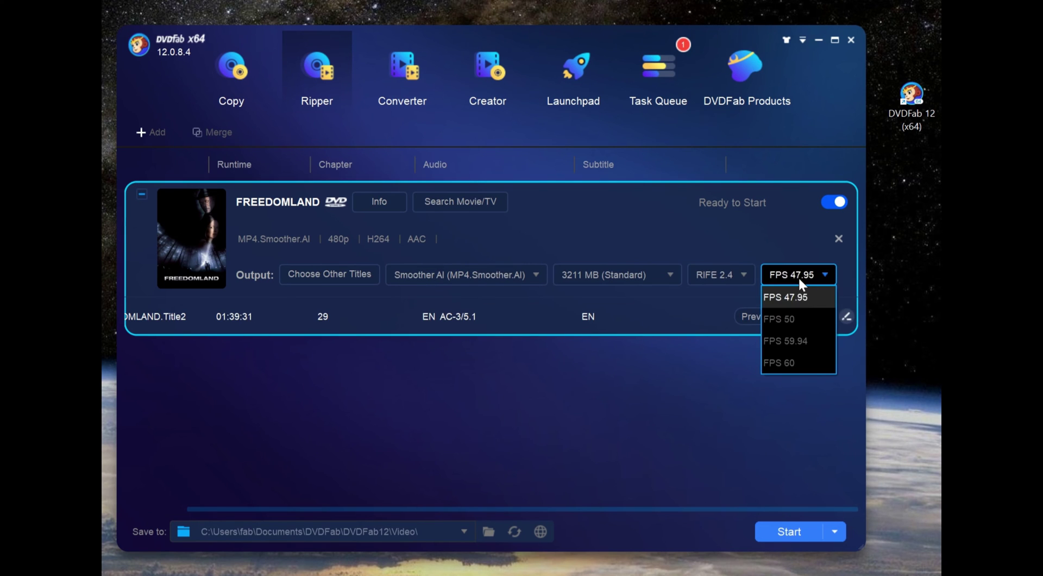
click(797, 276)
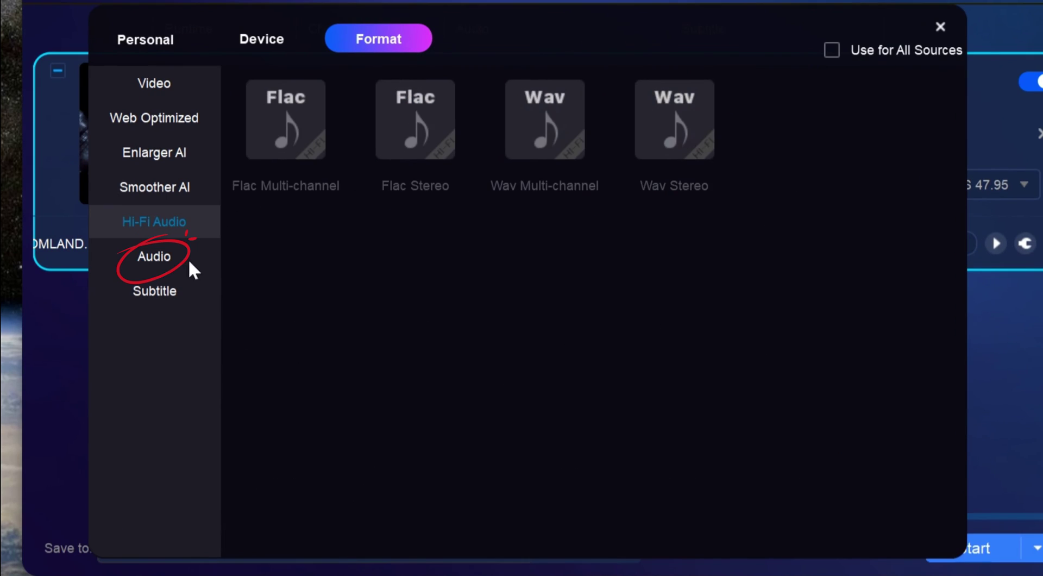
Try the MP3 audio and SRT subtitle output formats
click(188, 266)
scroll(658, 326, down, 2)
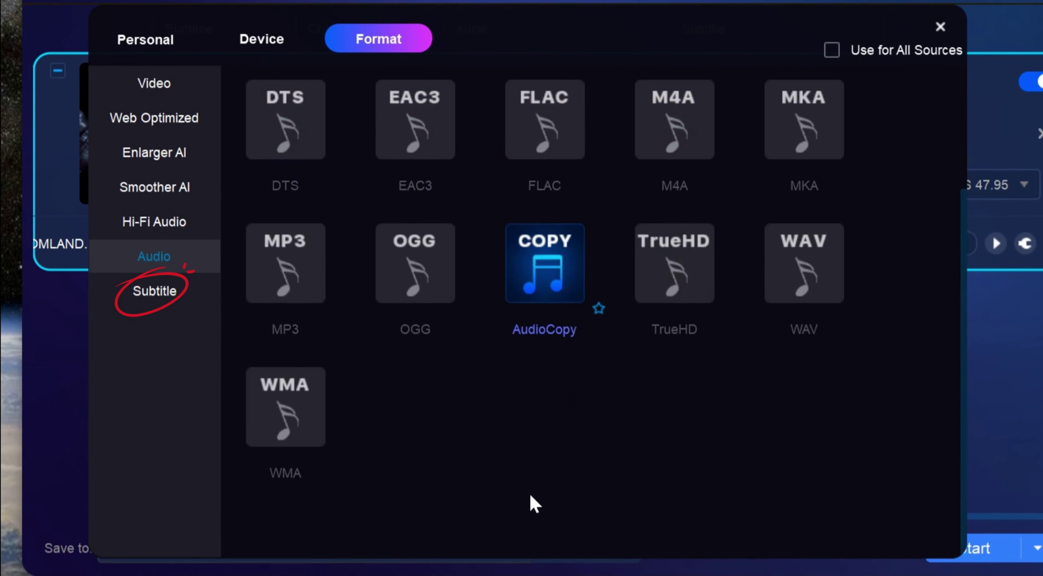
click(285, 272)
click(494, 277)
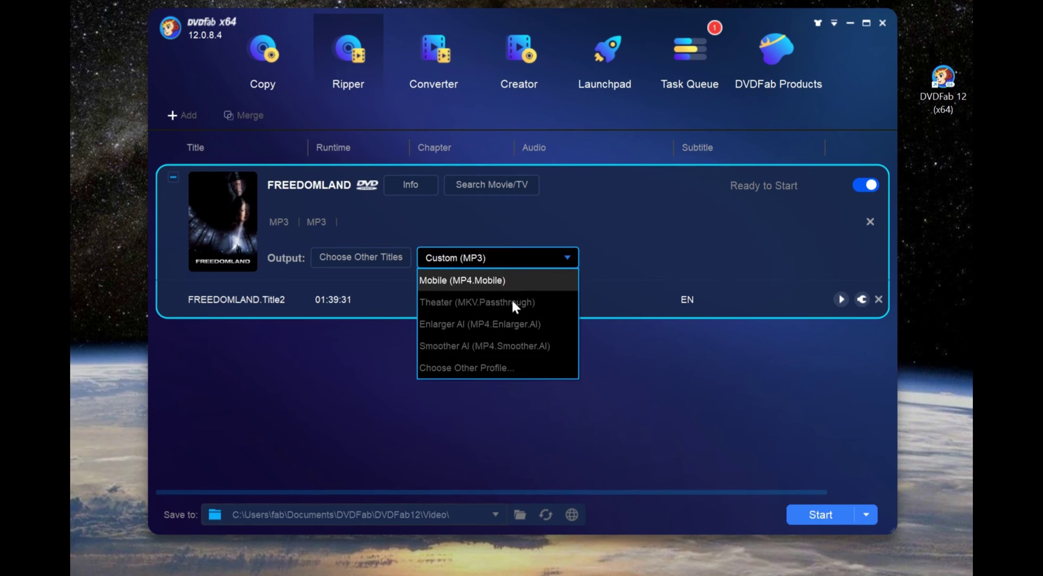
click(413, 367)
click(132, 380)
click(233, 261)
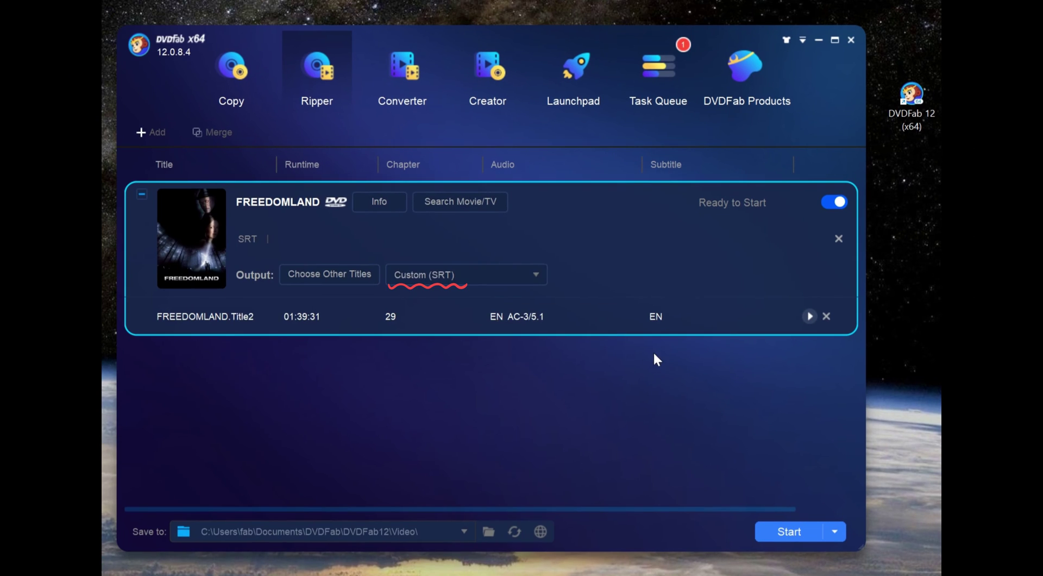
Switch back to the Enlarger AI MP4 profile and preview the title around 00:13:56
click(511, 276)
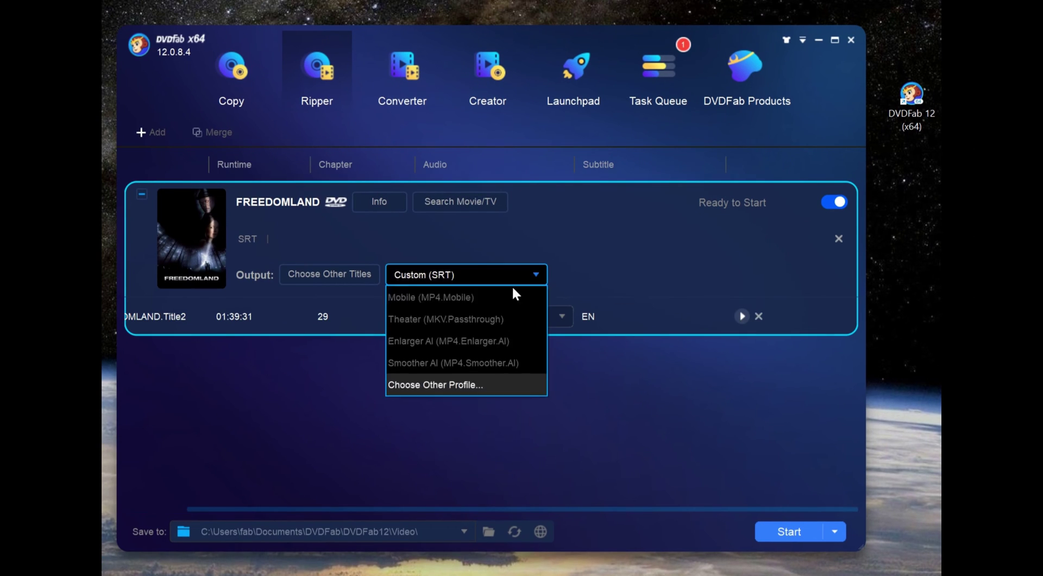
click(475, 340)
drag(487, 507, 625, 510)
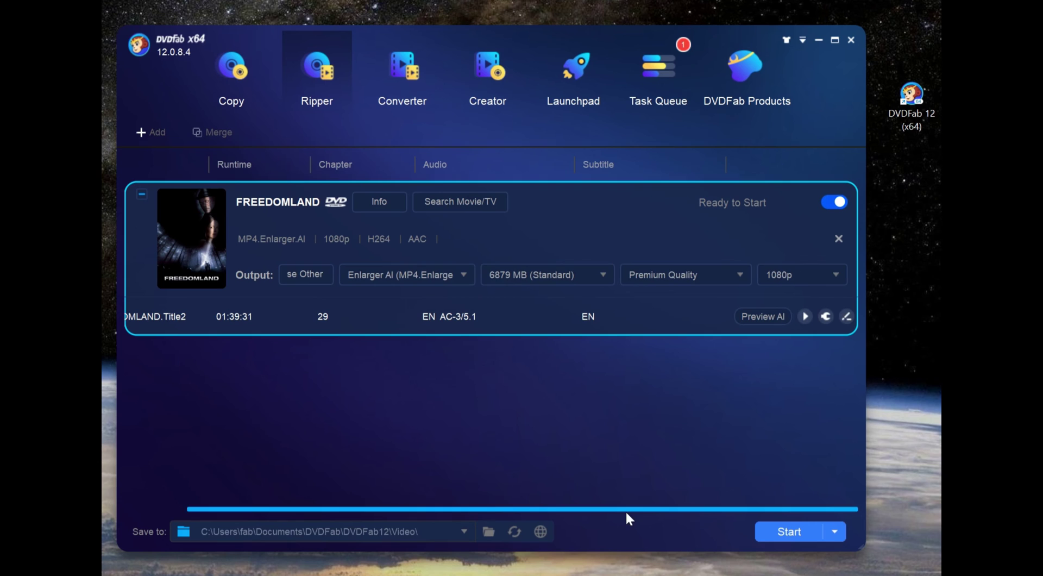
click(804, 315)
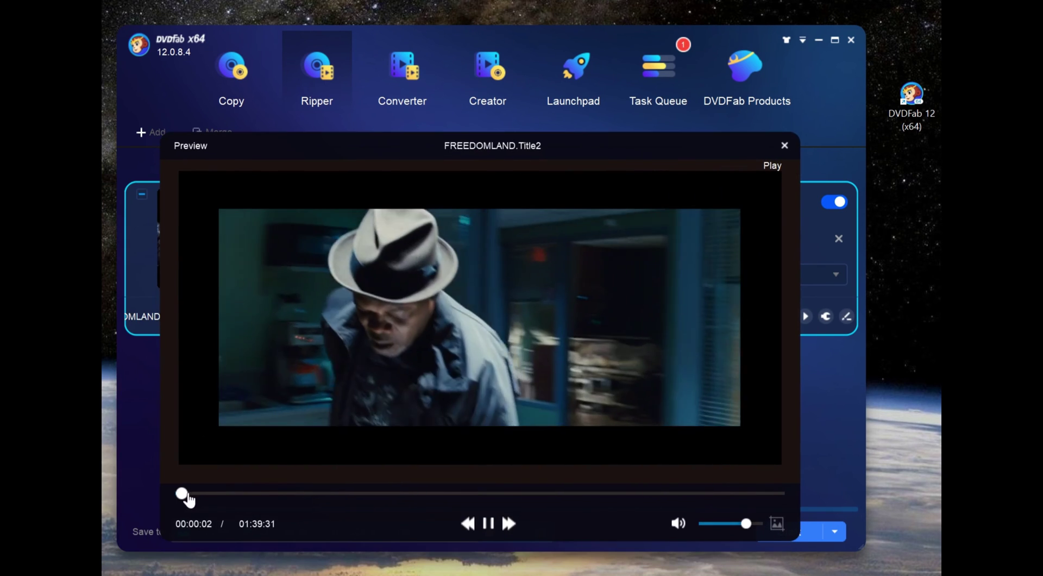
drag(181, 493, 256, 493)
click(489, 525)
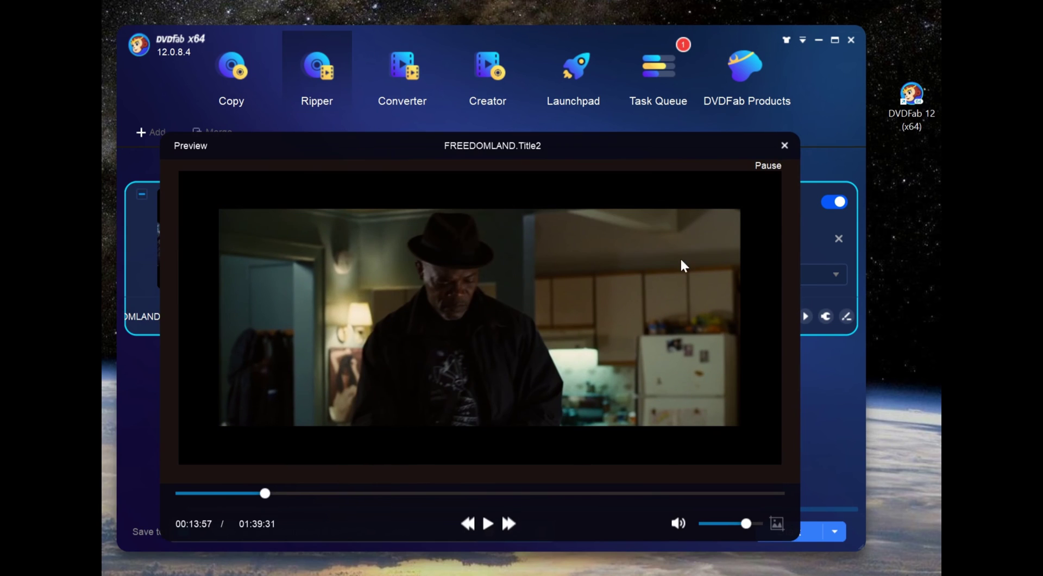
click(784, 146)
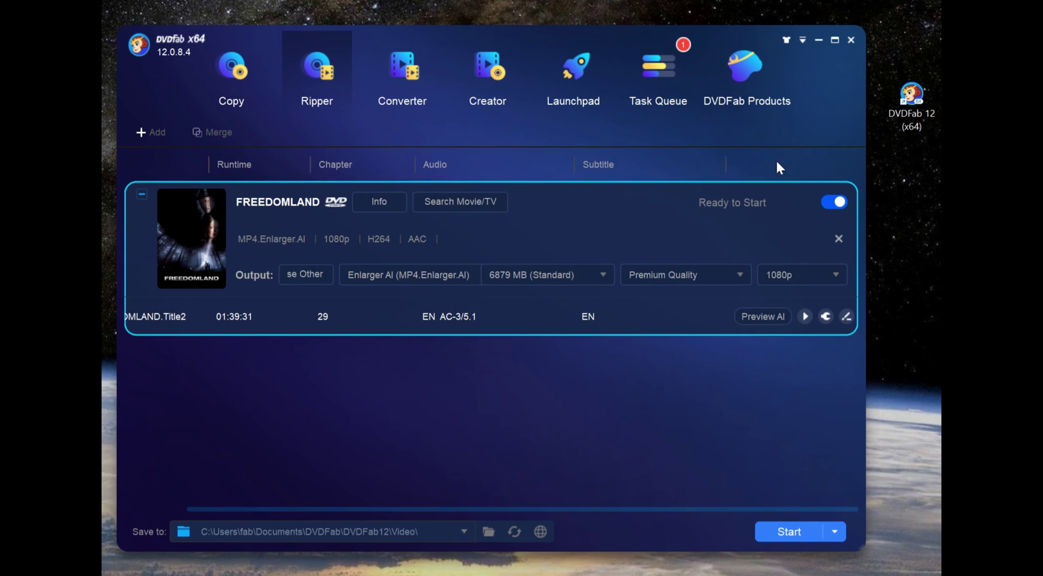
Set the Advanced Settings resolution to 1920x1076, keeping H264, AAC and 48 KHz
click(826, 316)
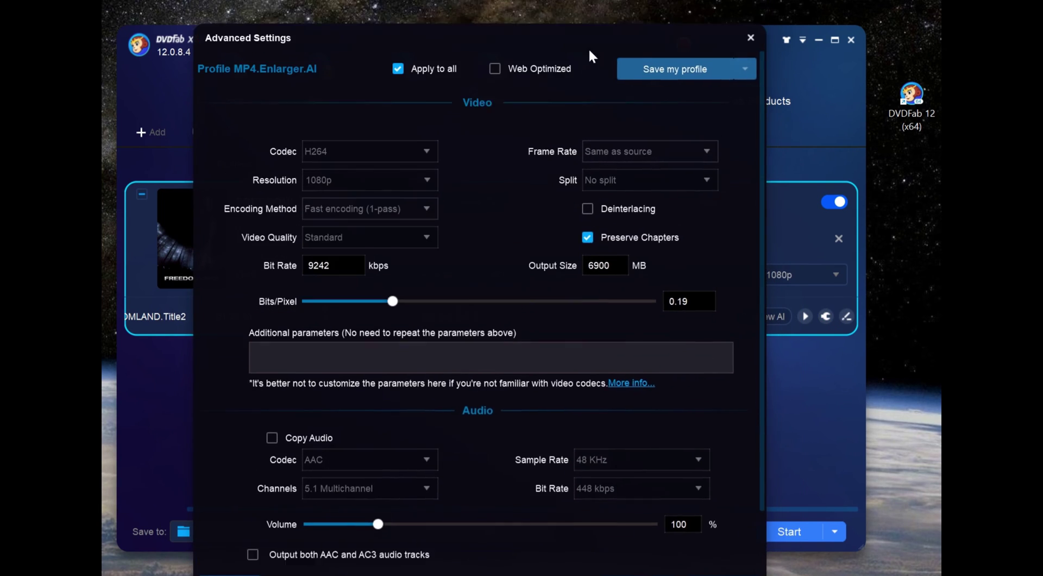
click(389, 159)
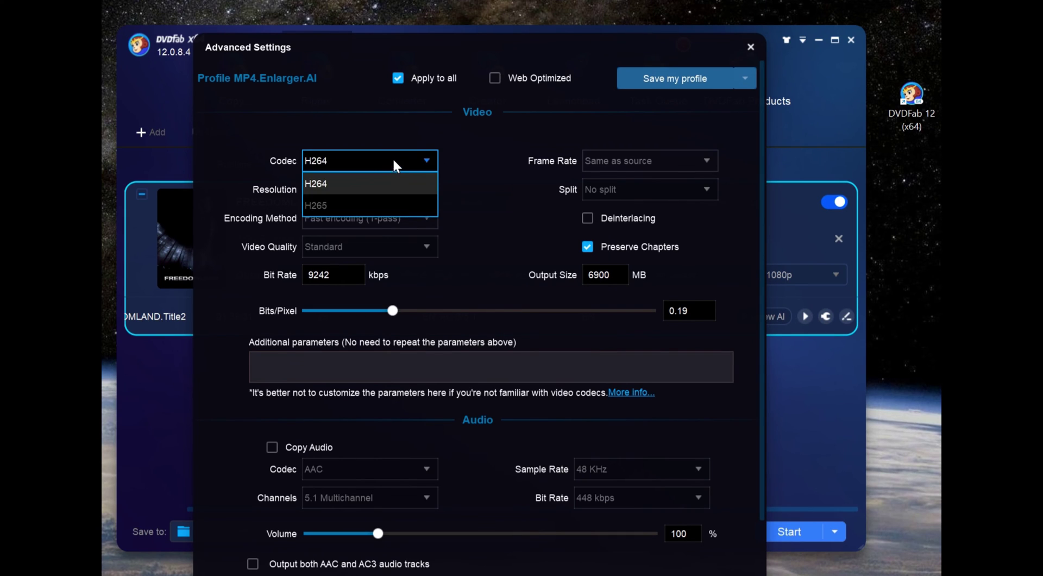
click(388, 186)
click(427, 190)
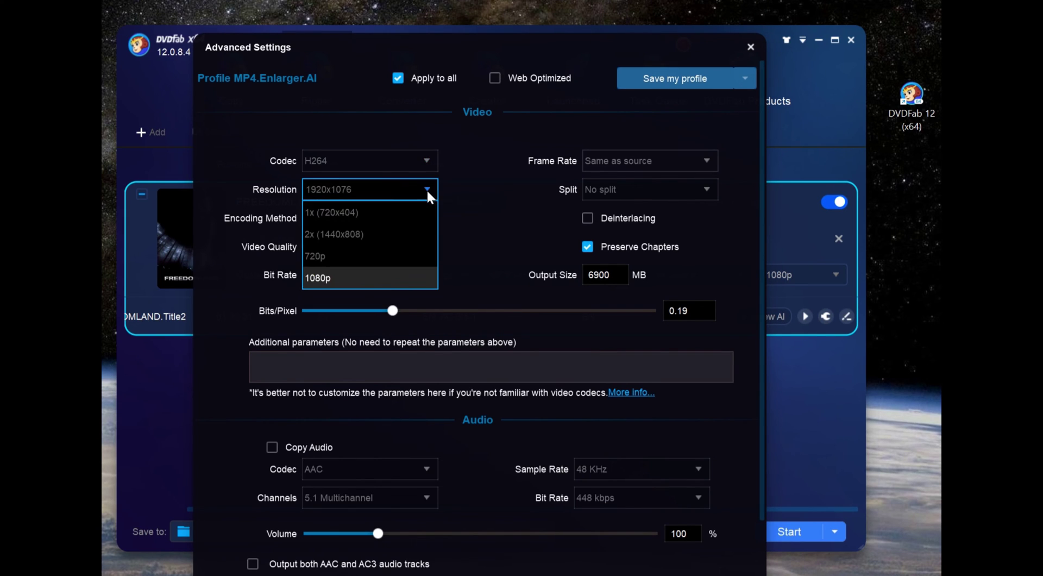
click(391, 210)
scroll(402, 444, down, 1)
click(412, 414)
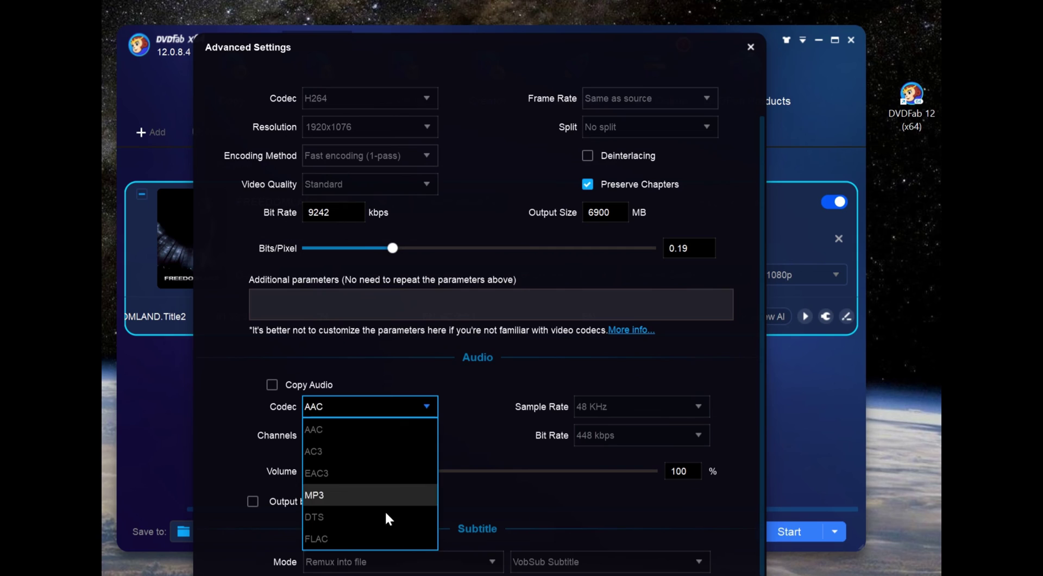
click(390, 408)
click(584, 408)
click(629, 454)
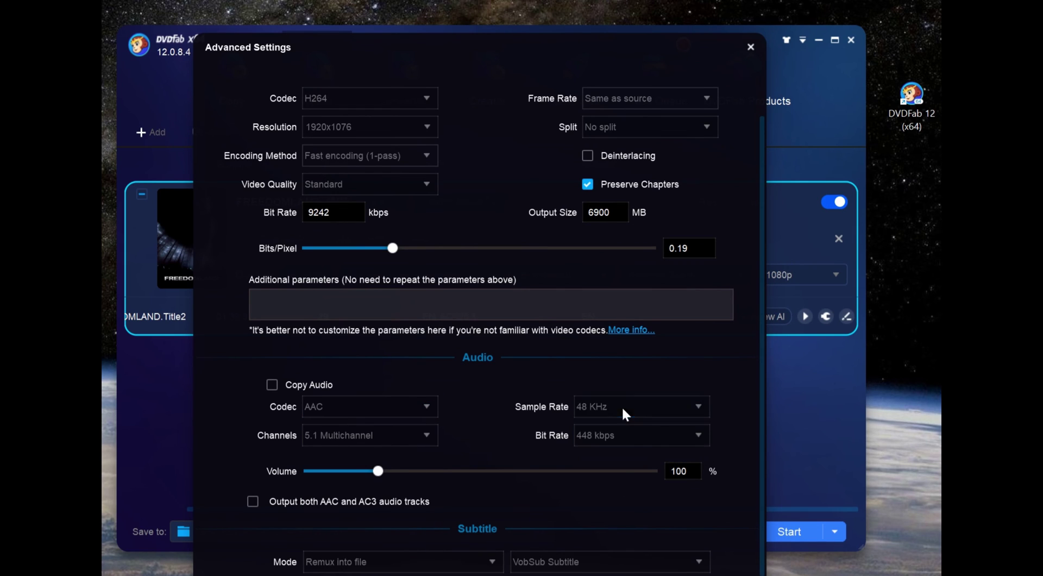
key(Return)
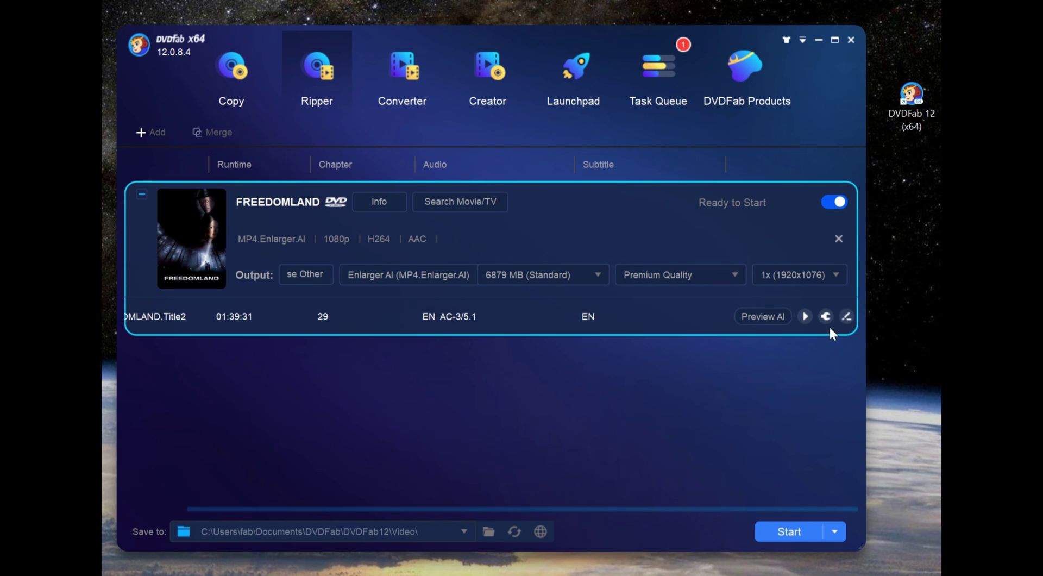
Add a red 'dvdfab' text watermark to the video
click(845, 316)
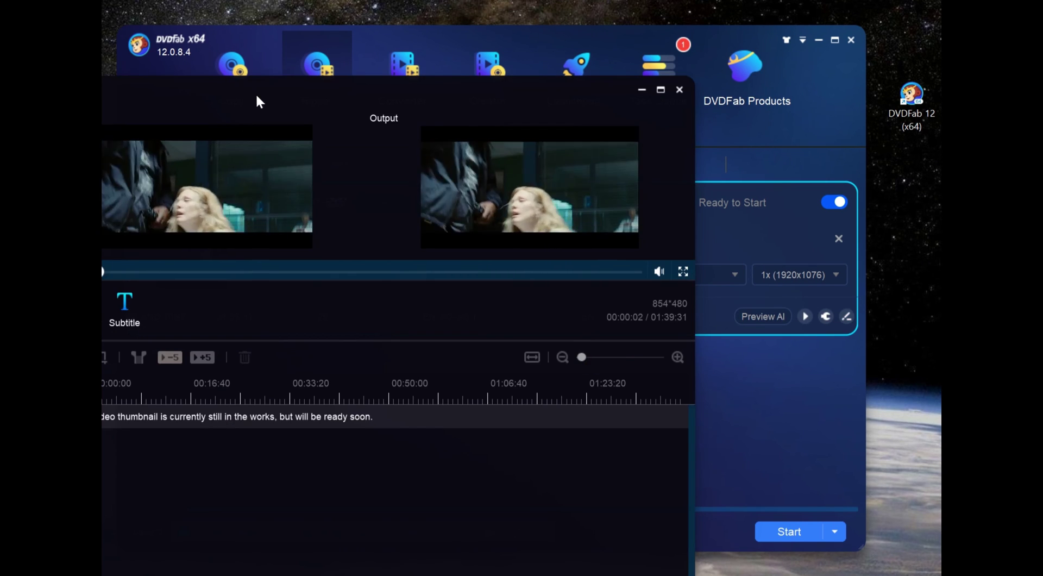
click(158, 302)
drag(169, 537, 148, 539)
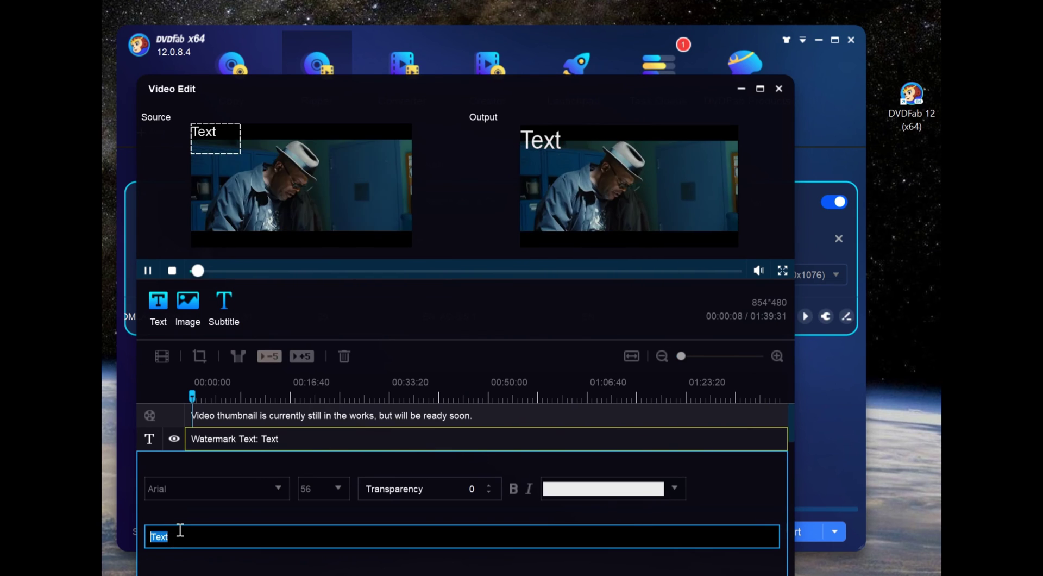
text(dvdfab)
double_click(253, 536)
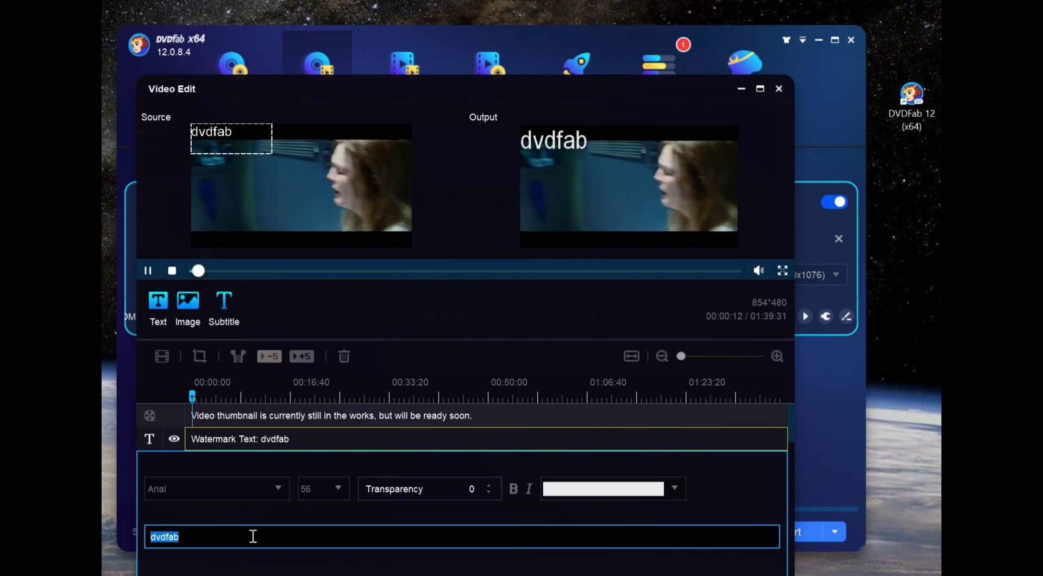
click(603, 489)
click(582, 567)
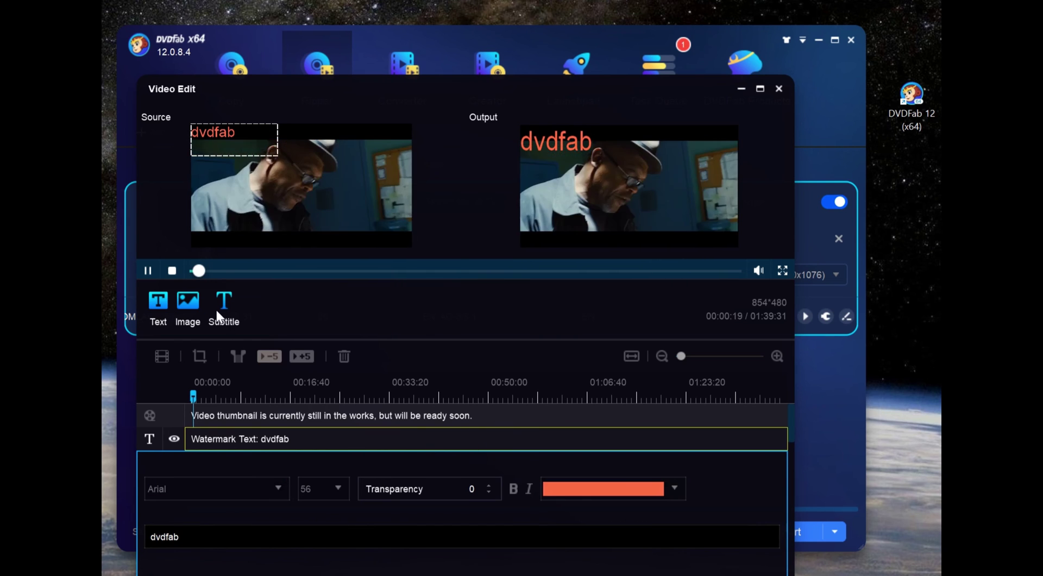
Set brightness -12, contrast -2, saturation -1, and add a trim starting at 30 seconds
click(200, 355)
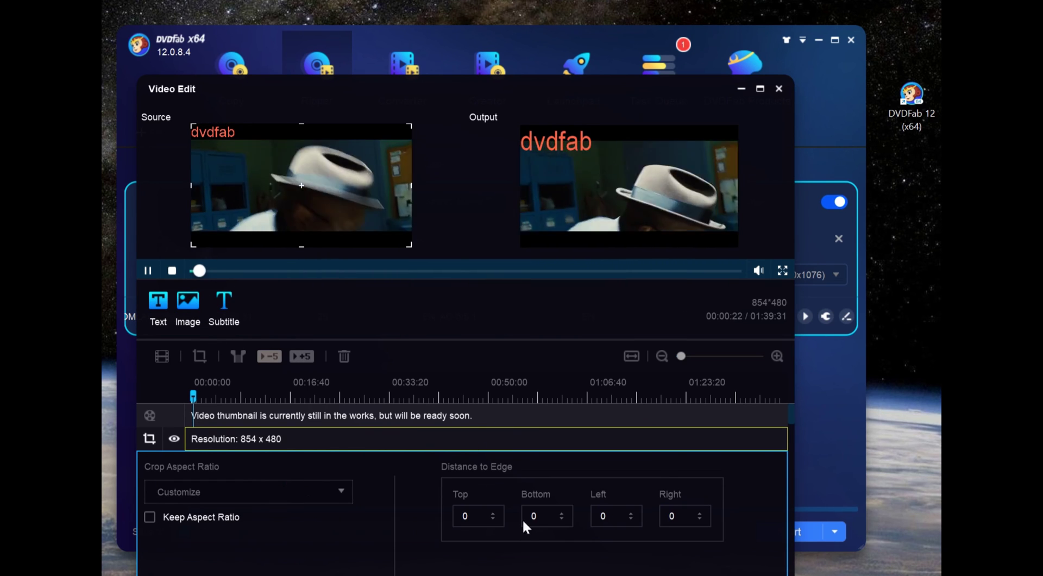
click(194, 397)
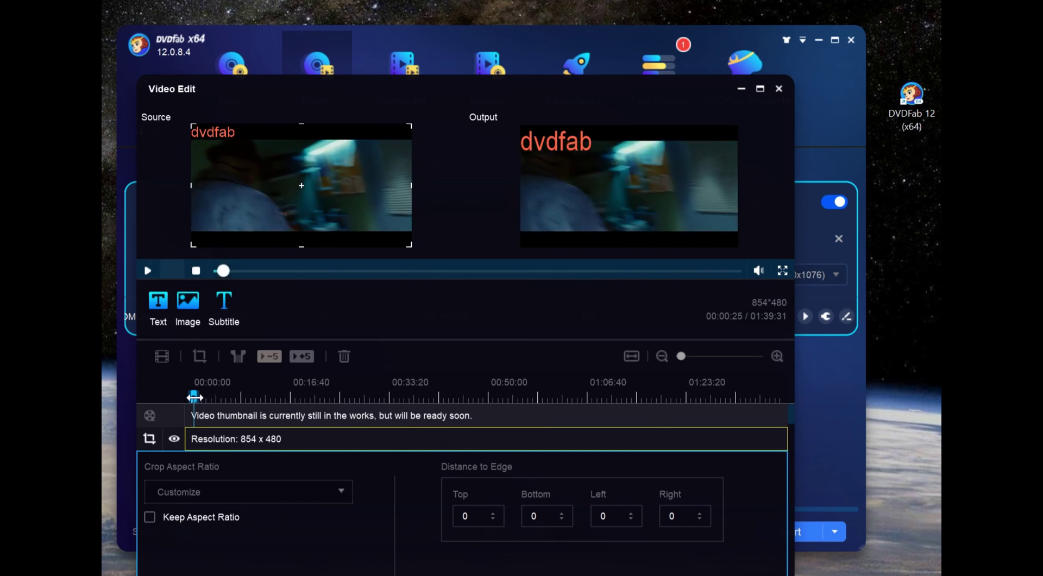
click(162, 356)
mouse_move(238, 493)
mouse_down()
mouse_move(267, 497)
mouse_move(226, 494)
mouse_up()
mouse_move(236, 532)
mouse_down()
mouse_move(258, 532)
mouse_move(234, 531)
mouse_up()
drag(236, 570, 235, 570)
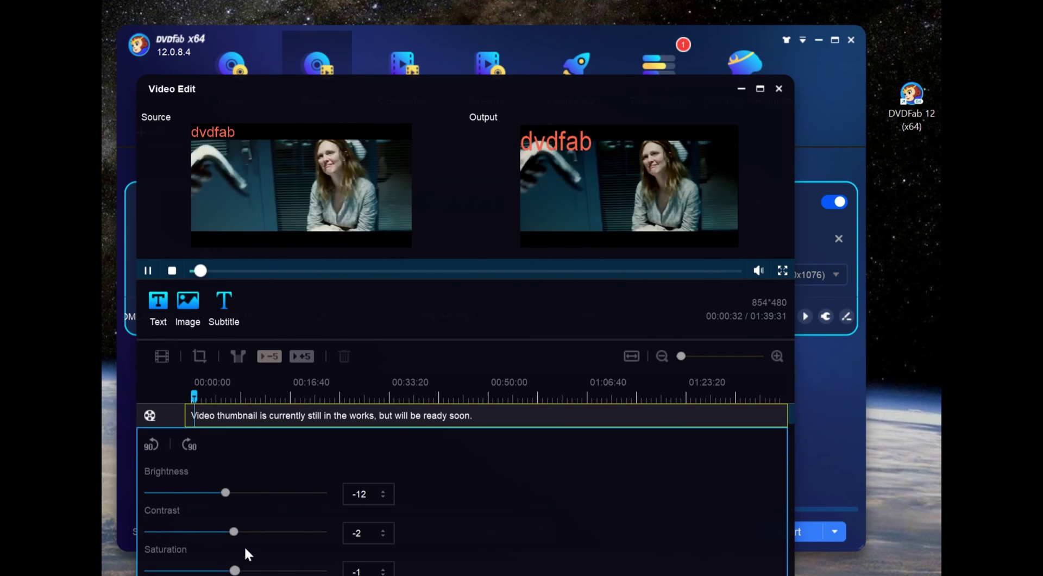
click(237, 356)
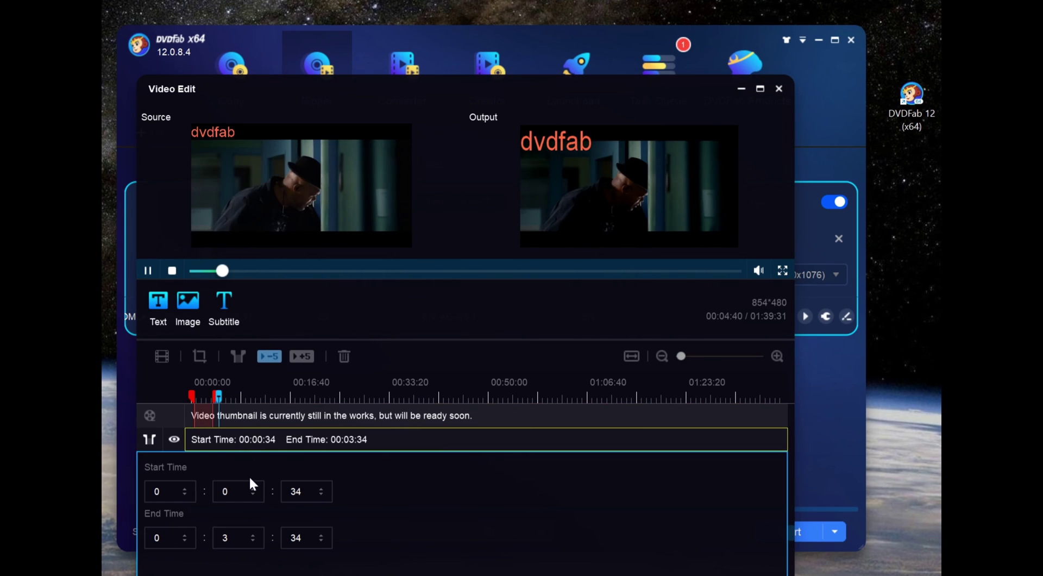
click(321, 494)
click(321, 494)
click(322, 494)
click(322, 494)
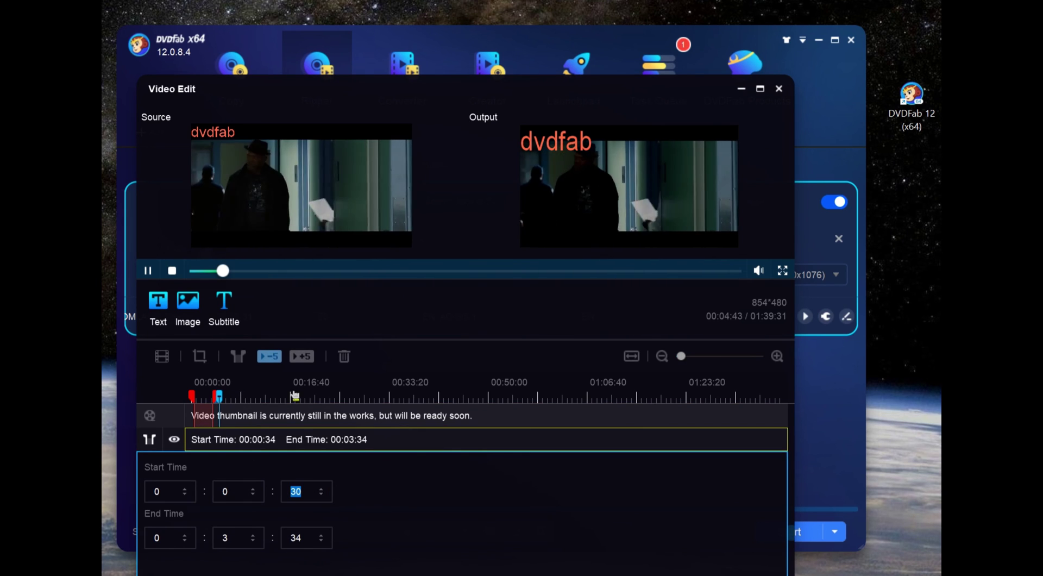
Apply the video edits, keep the default output folder, and start the FREEDOMLAND rip
click(779, 89)
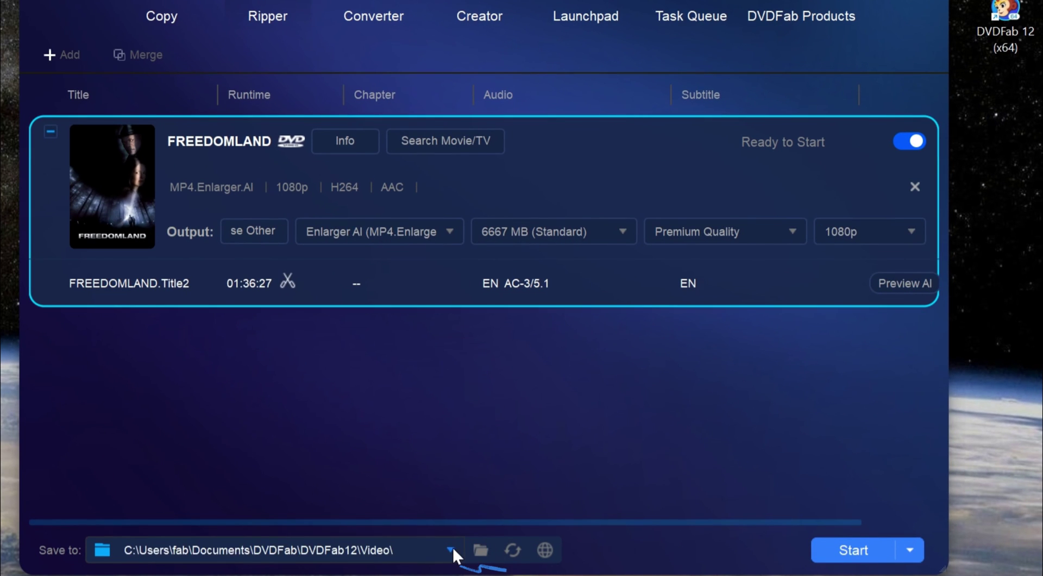
click(481, 550)
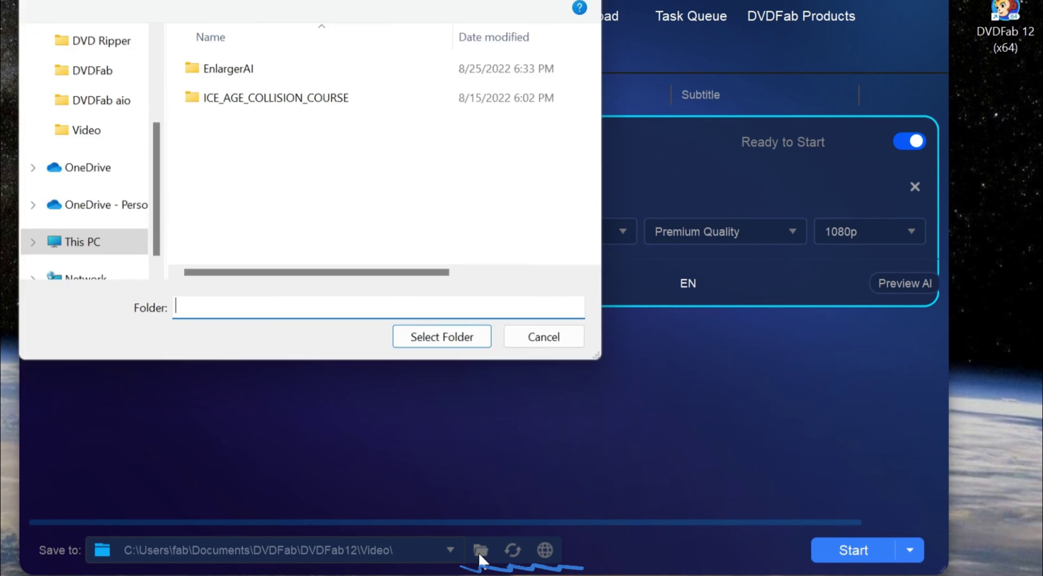
key(Escape)
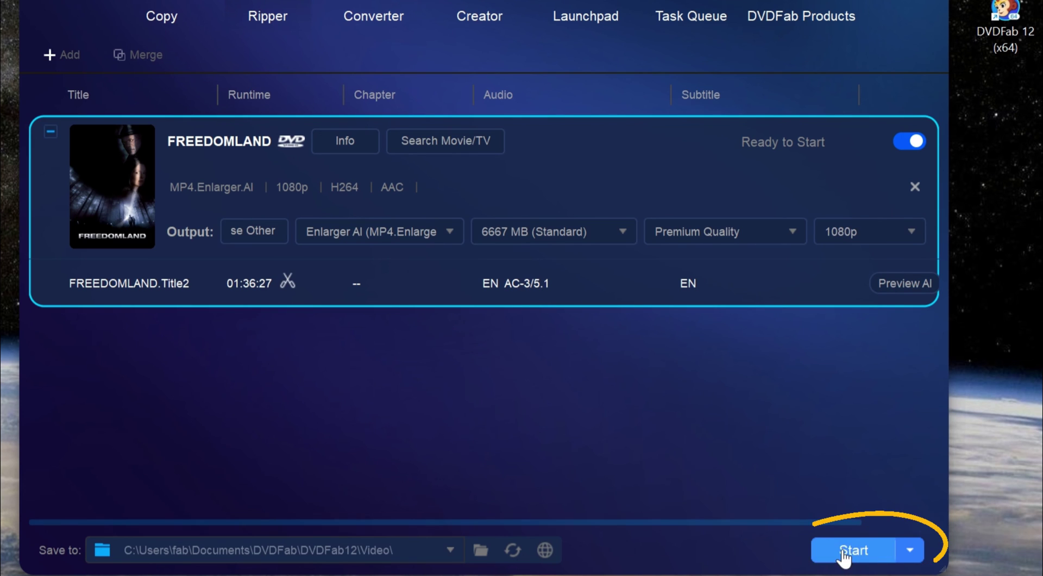
click(843, 552)
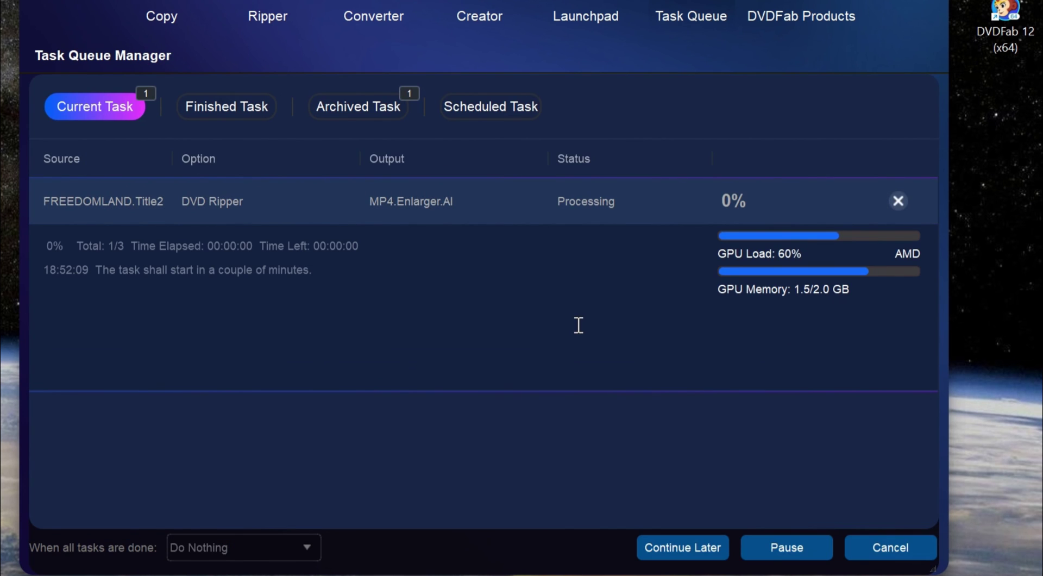
Go to dvdfab.cn from the Chrome address bar
text(dv)
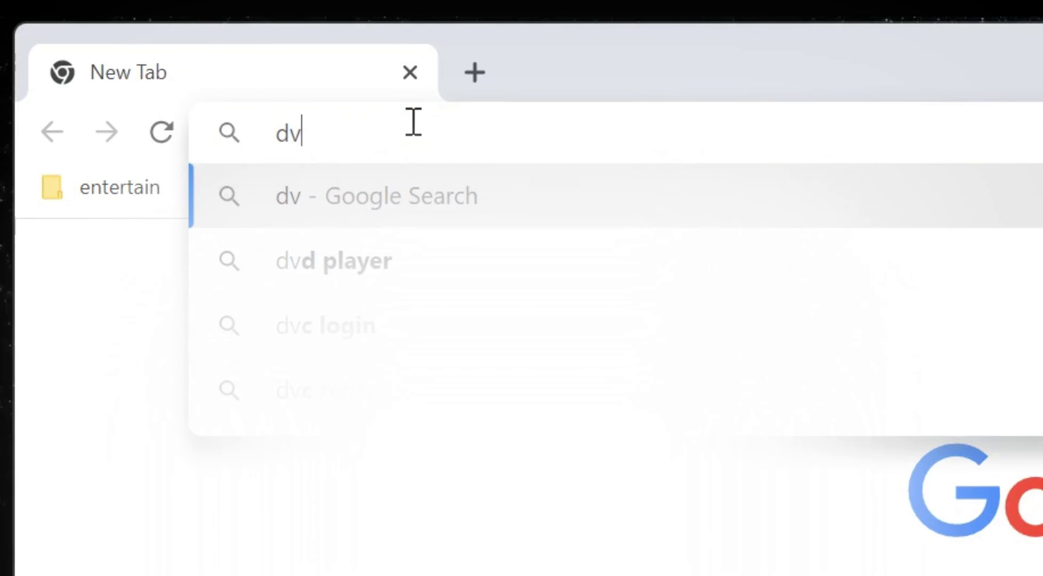
text(dfab.cn)
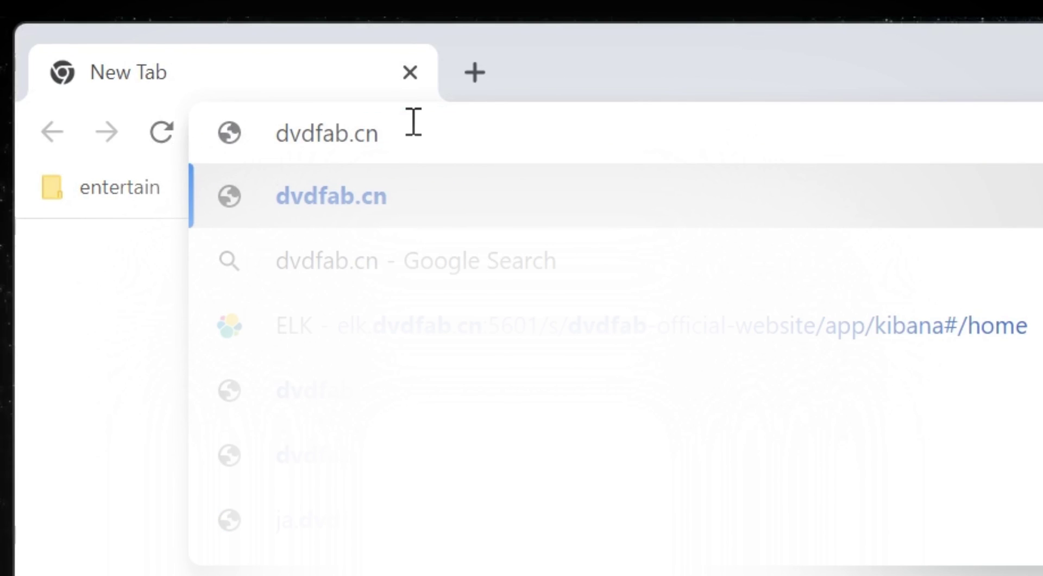
key(Return)
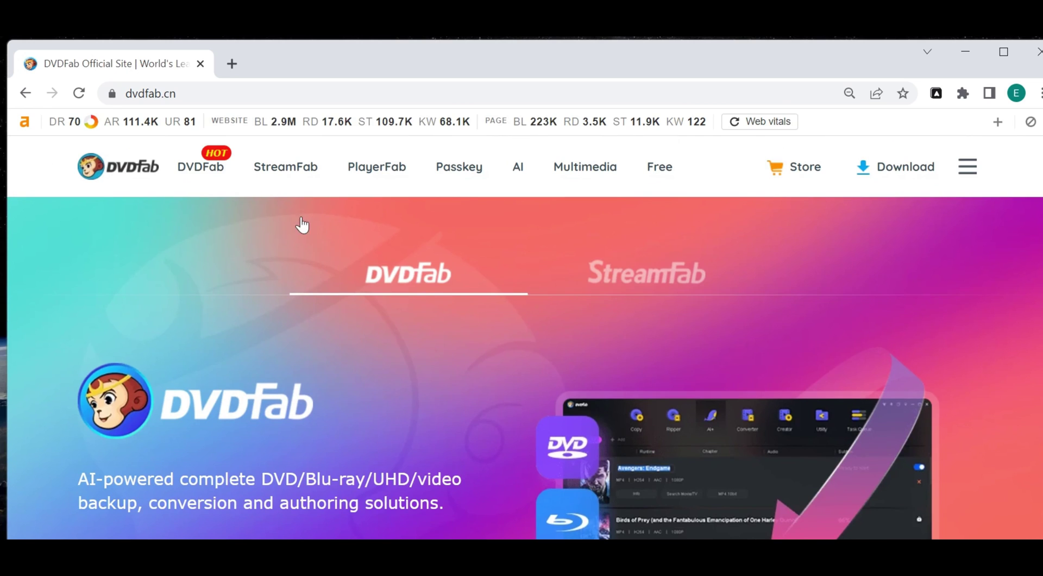